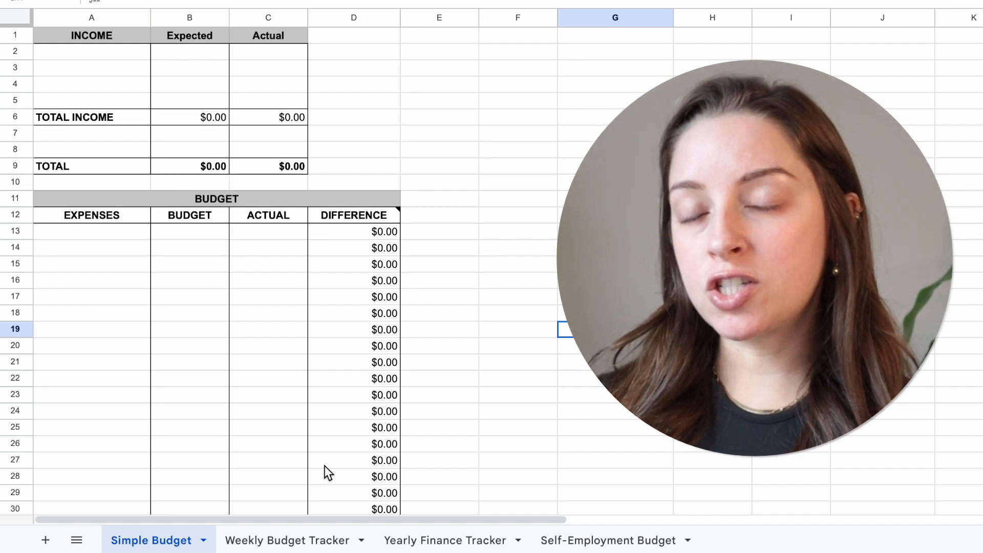
Open the Weekly Budget Tracker sheet and list "Work" and "Side Hustle" as income sources in A2 and A3
left_click(282, 547)
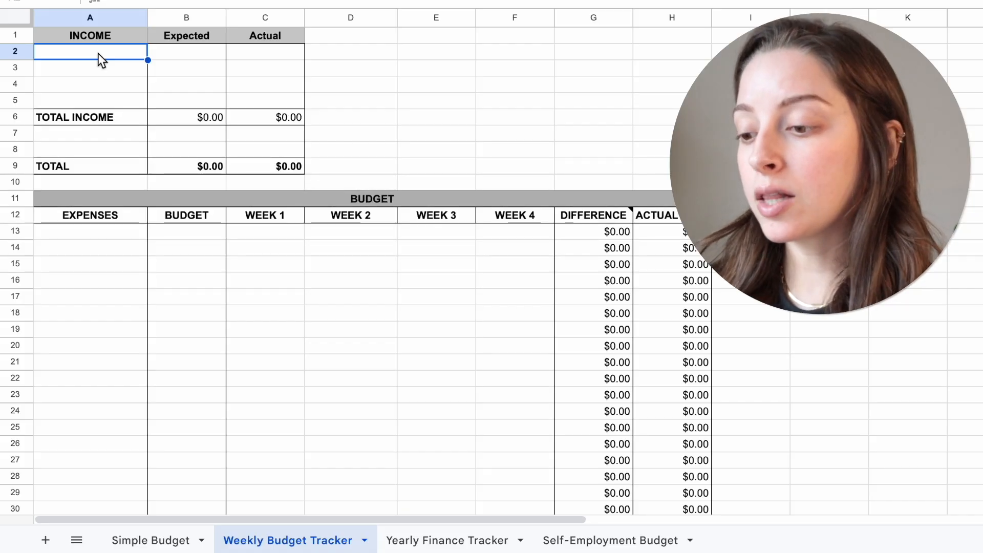
type("Wor")
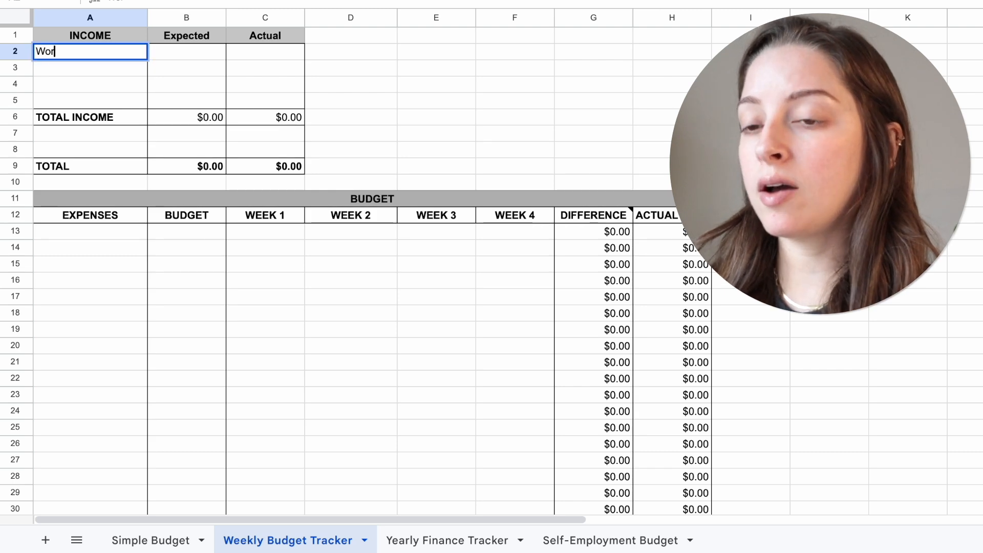
type("k")
key("Return")
type("Side")
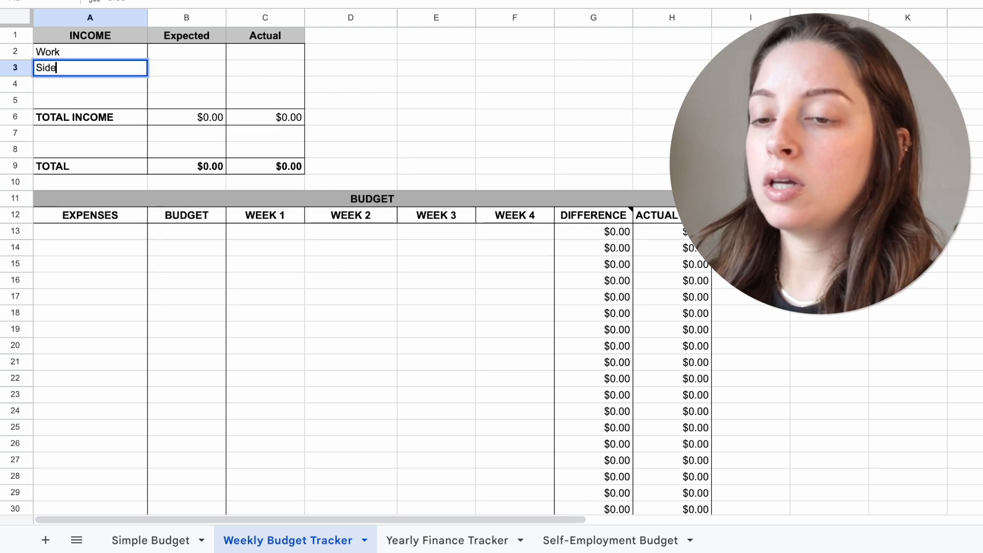
type(" Hustle")
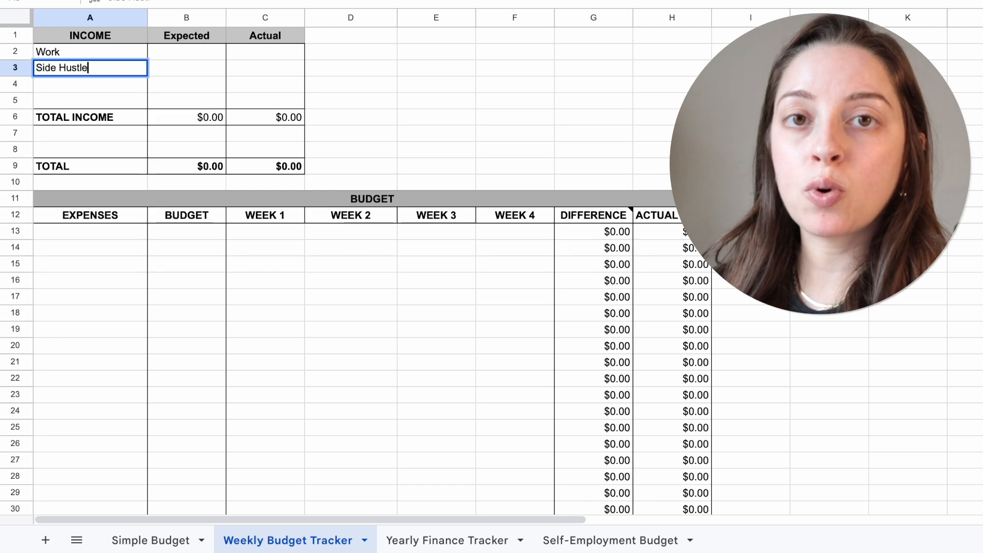
key("Return")
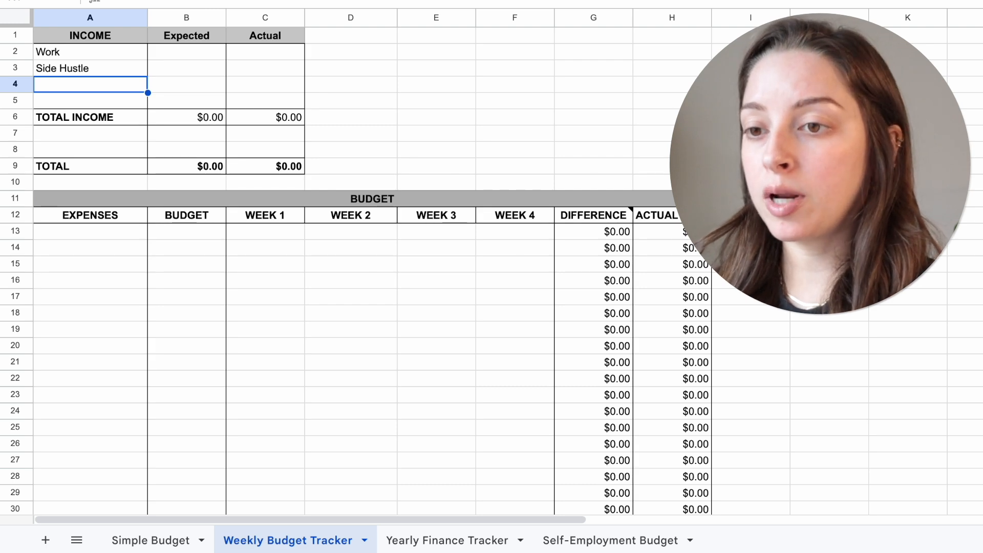
Set the expected income to 4000 for Work and 400 for Side Hustle
left_click(188, 51)
type("4000")
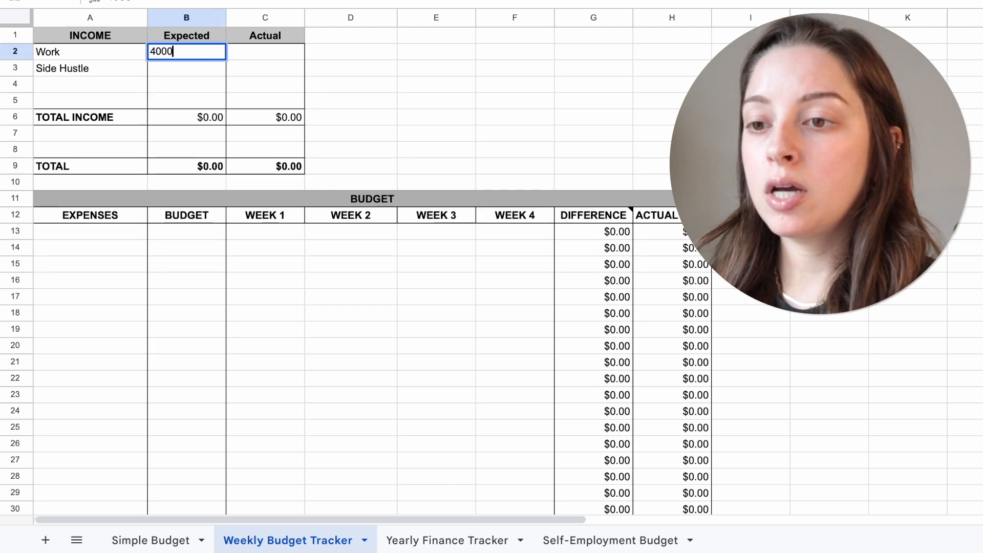
key("Return")
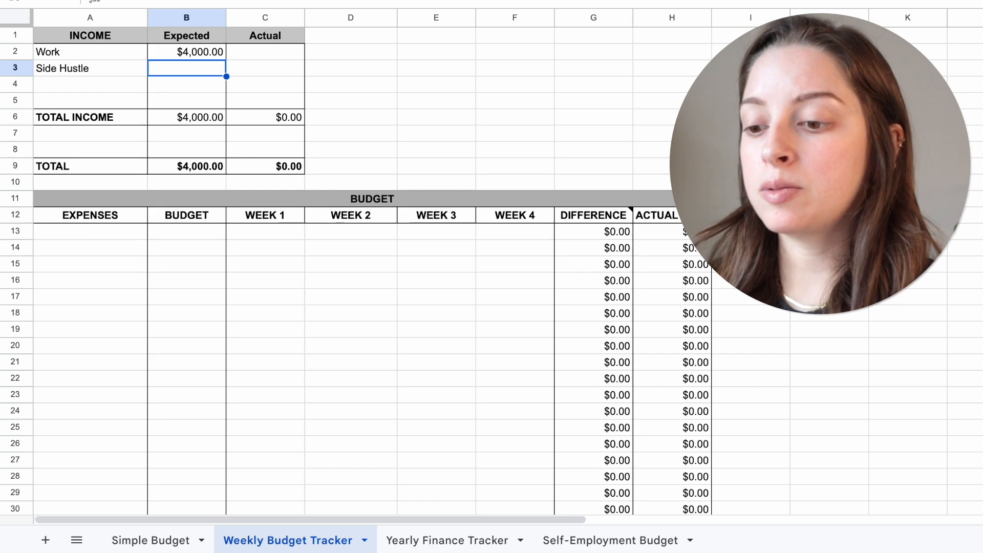
type("400")
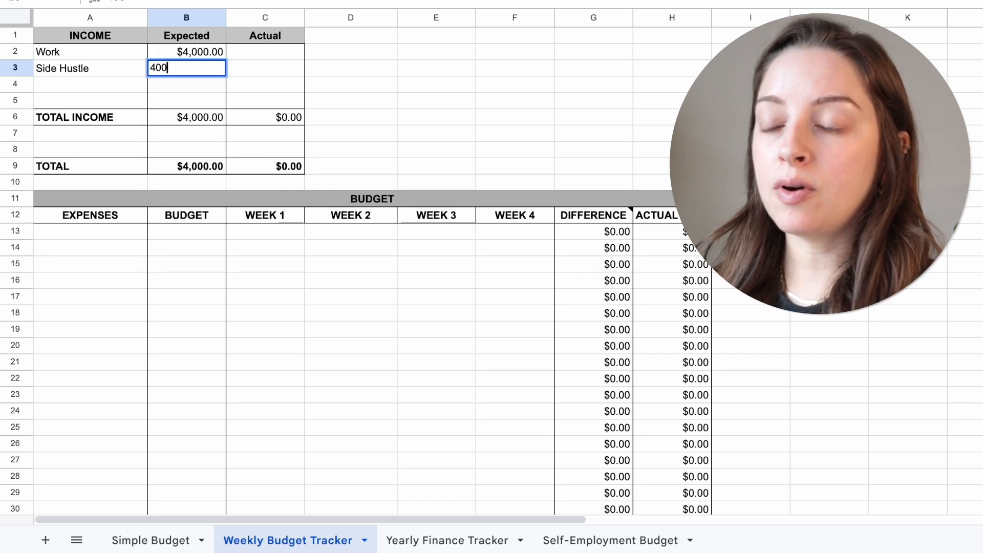
key("Return")
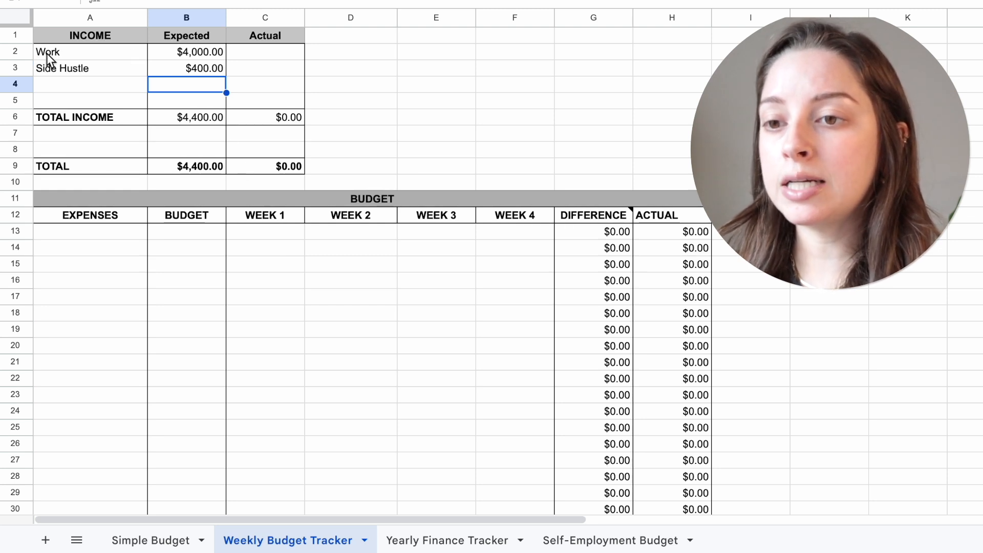
left_click_drag(51, 58, 267, 123)
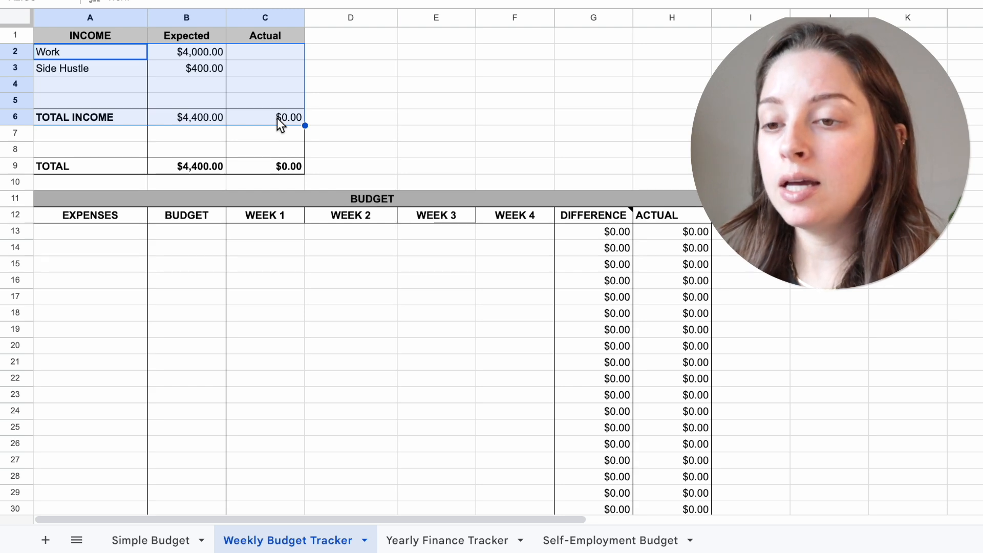
left_click_drag(80, 134, 291, 170)
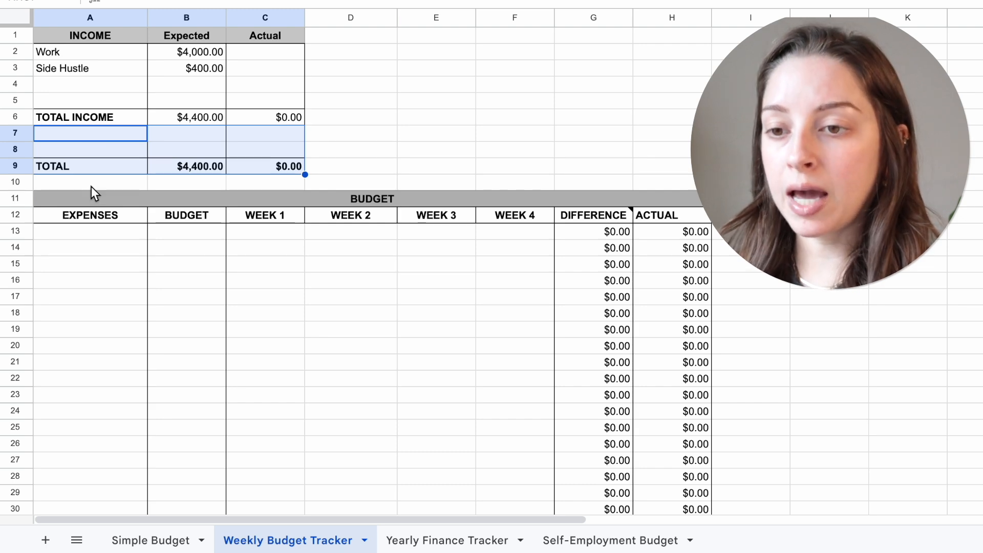
Add "From Travel SF" below the total income in A7 with an expected amount of 600
left_click(82, 136)
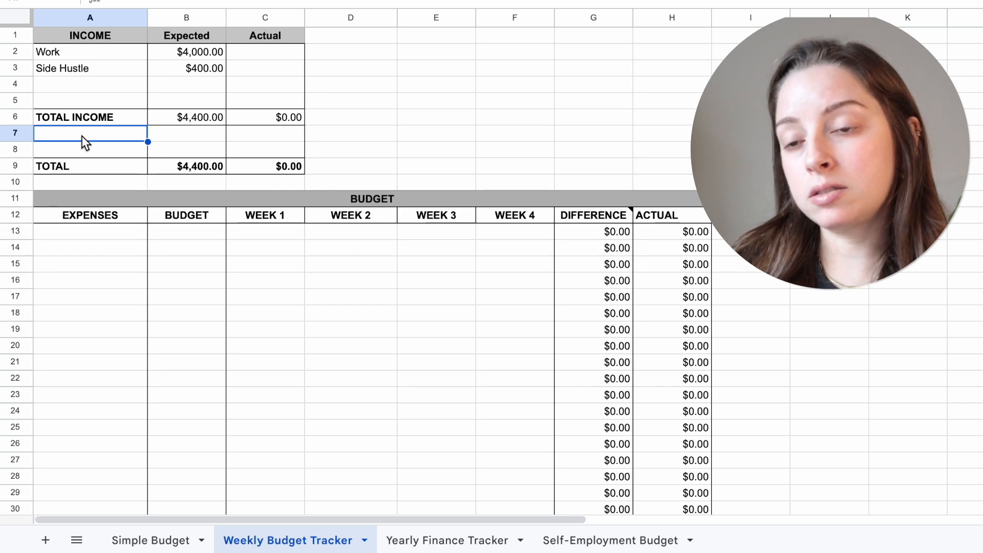
type("From")
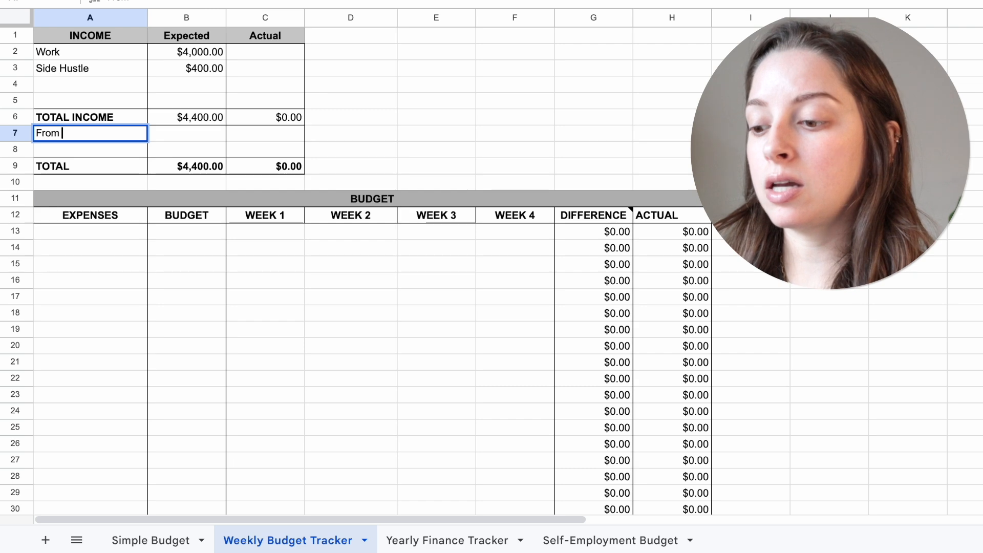
type(" T")
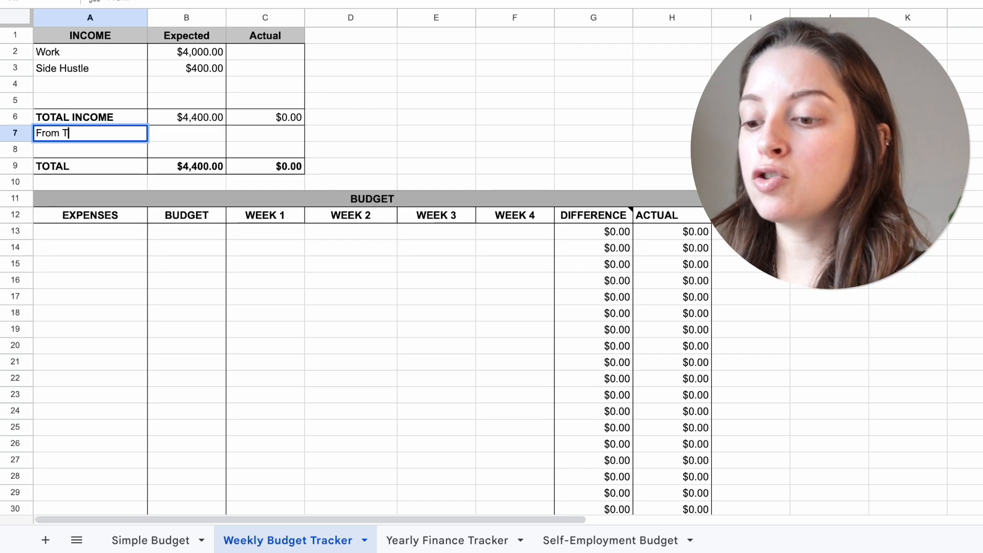
type("ravel SF")
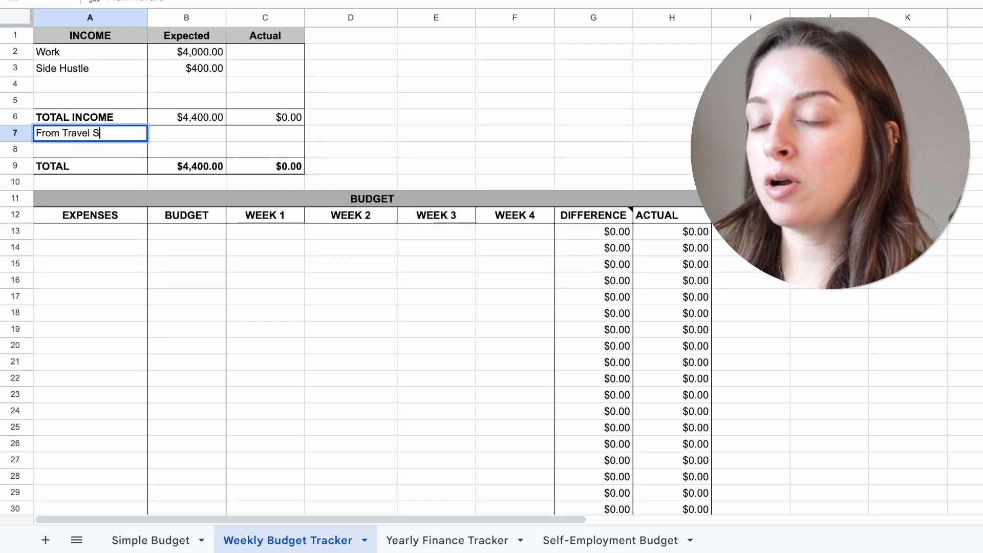
left_click(208, 132)
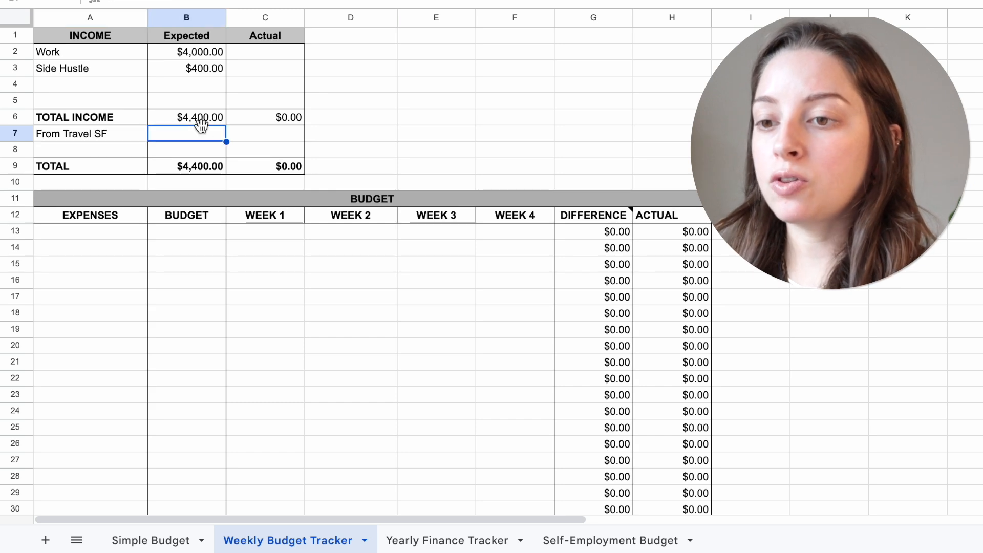
type("600")
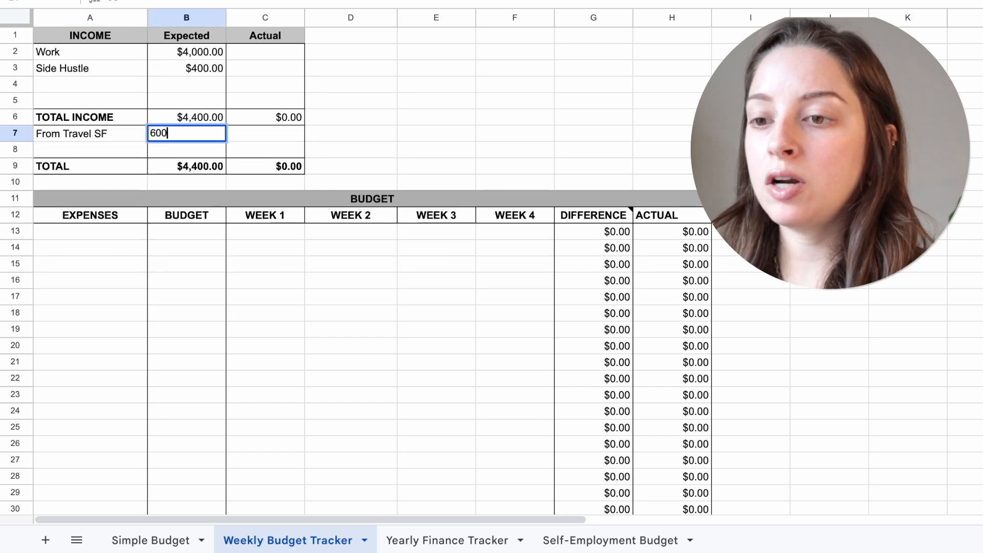
left_click(200, 169)
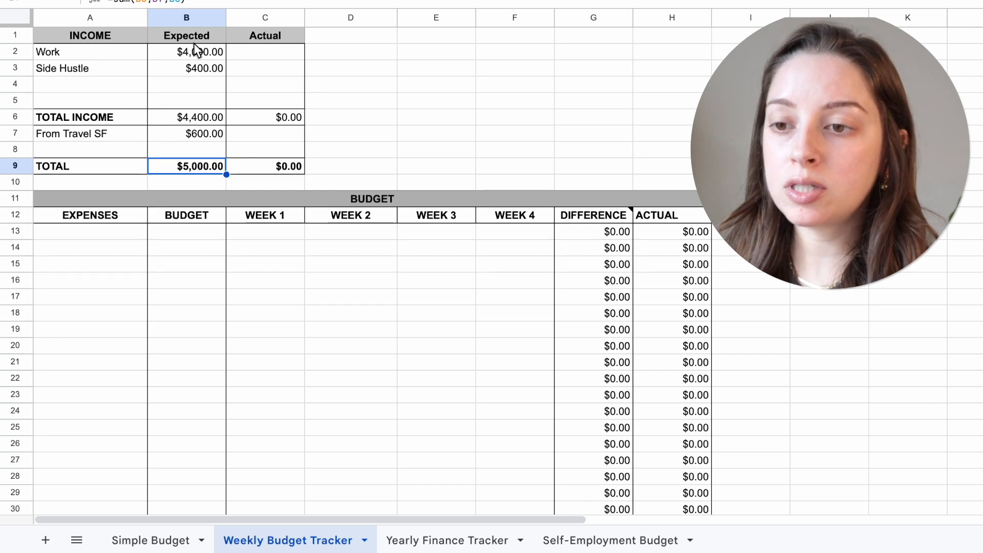
Examine the sum formulas behind the expected TOTAL INCOME and TOTAL cells and the amounts they add up
left_click(199, 119)
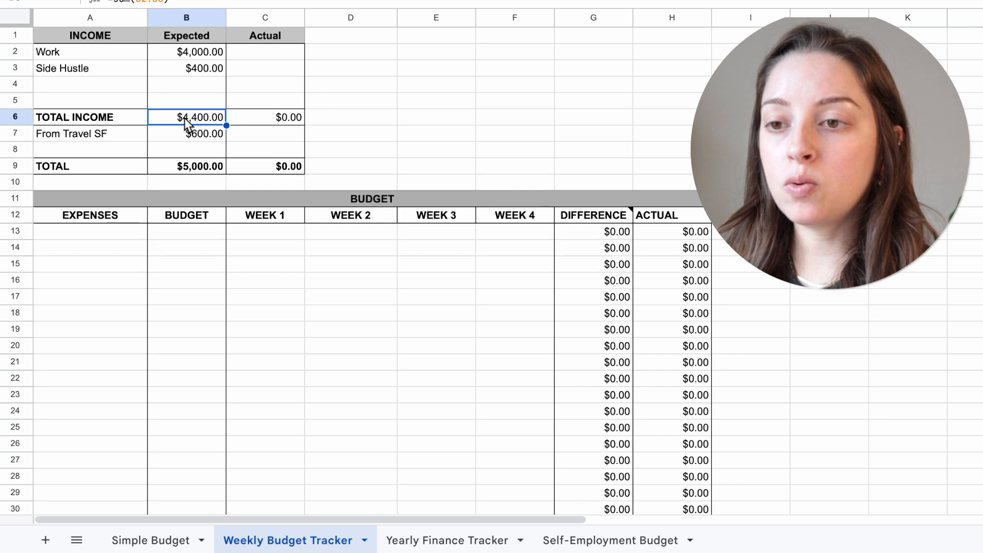
mouse_move(211, 58)
left_mouse_down()
mouse_move(206, 106)
mouse_move(215, 71)
left_mouse_up()
left_click(210, 119)
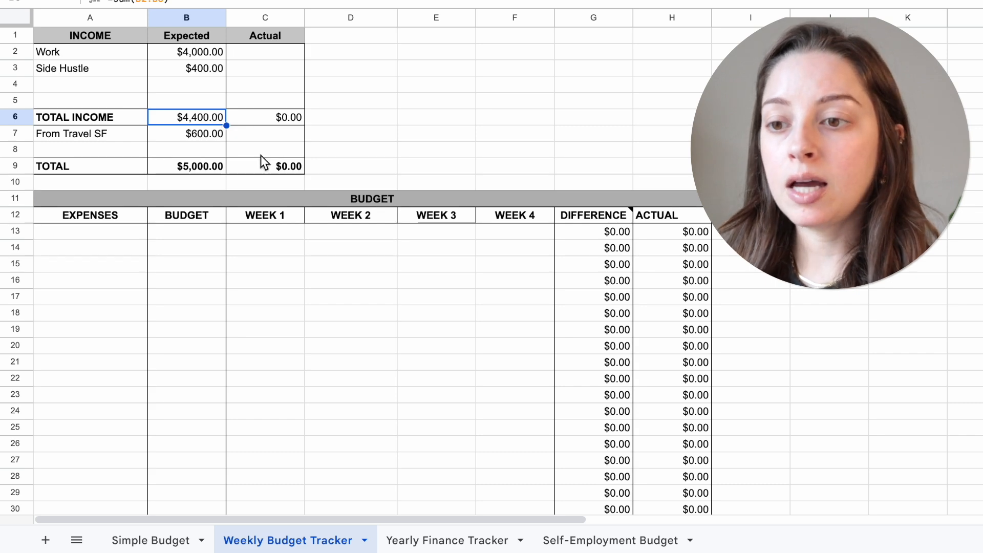
left_click(211, 168)
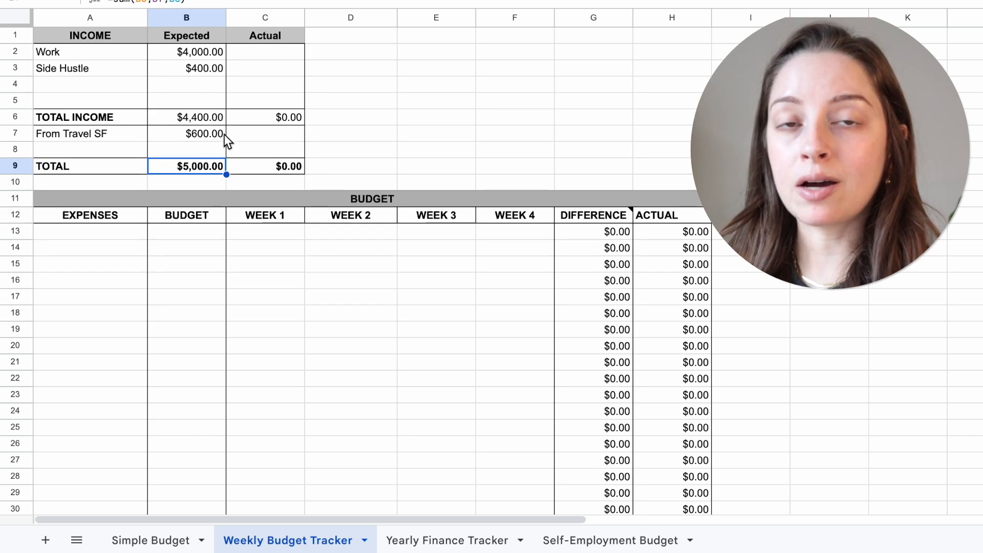
left_click(392, 154)
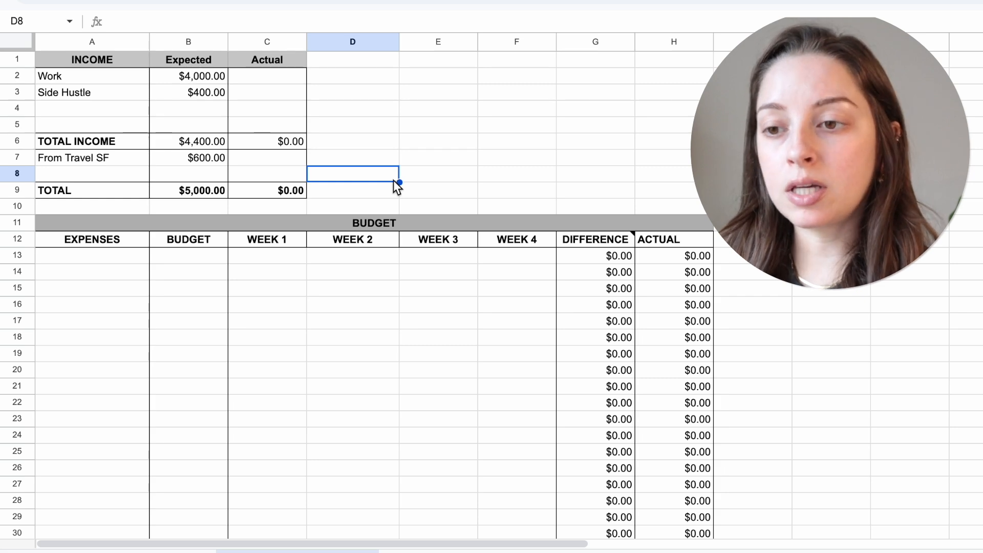
left_click(218, 145)
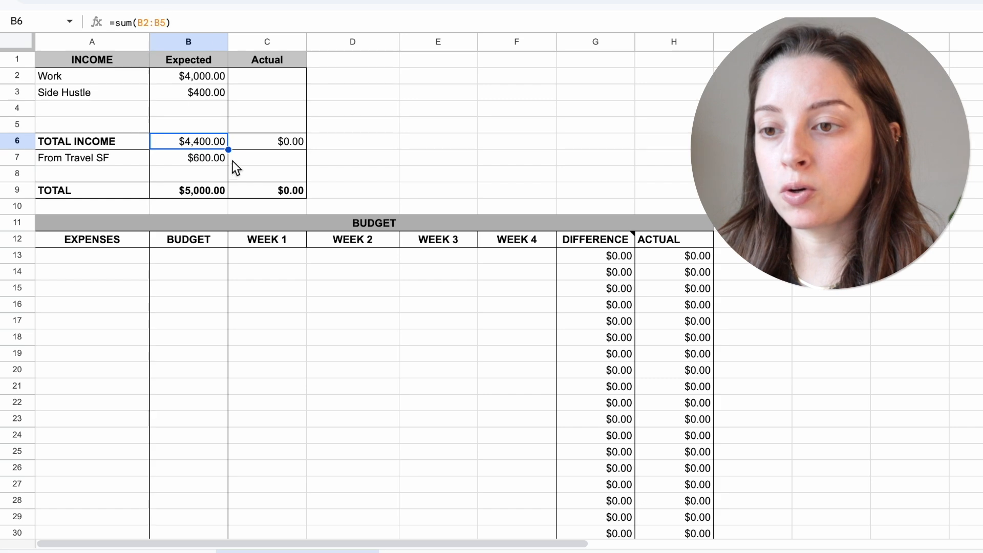
double_click(223, 143)
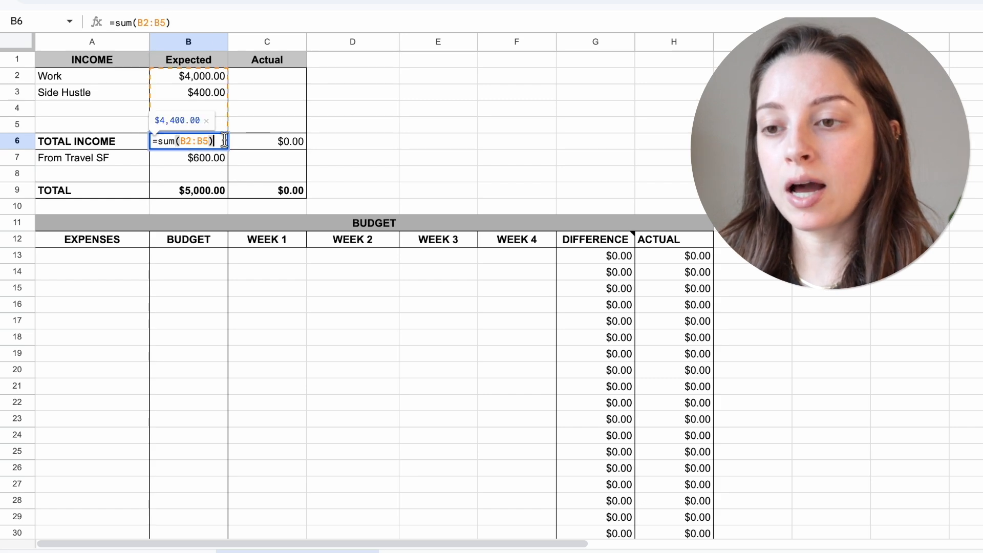
left_click(218, 192)
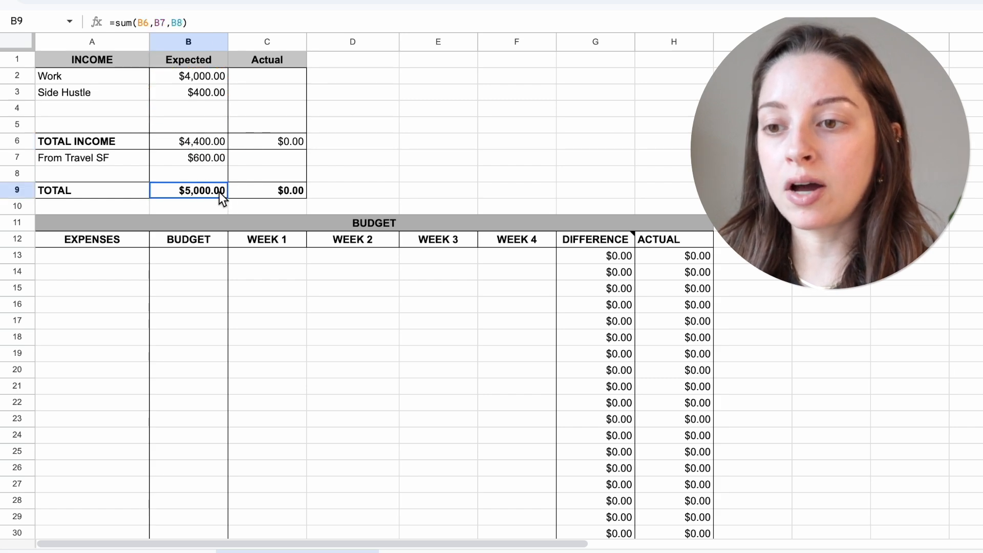
double_click(219, 192)
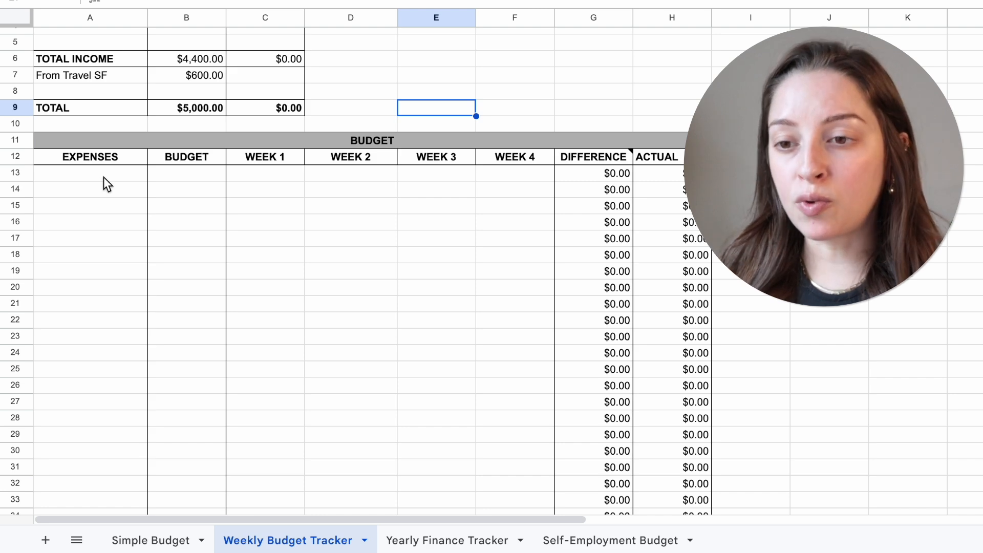
Enter "Rent" as the first expense in row 13 with a budget of 1500
left_click(108, 183)
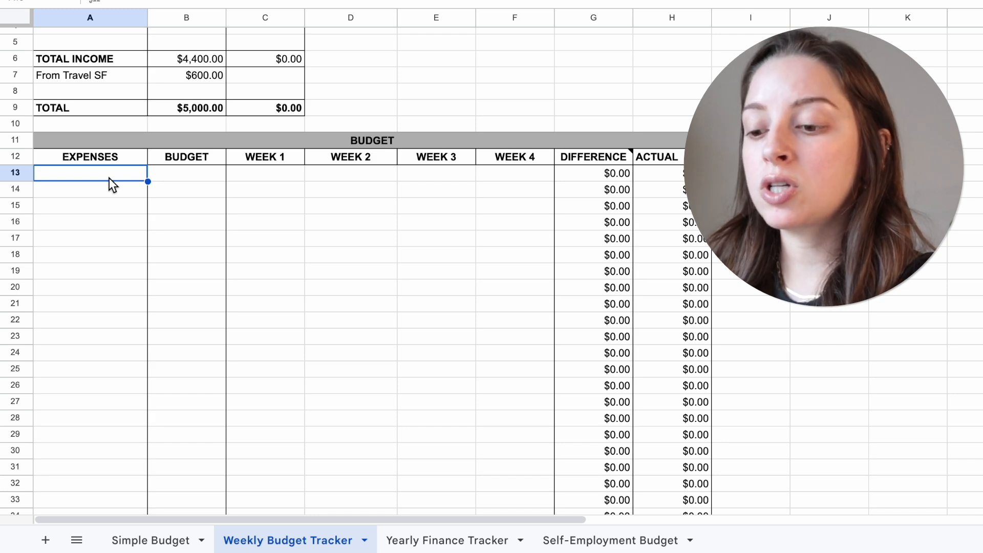
type("Rent")
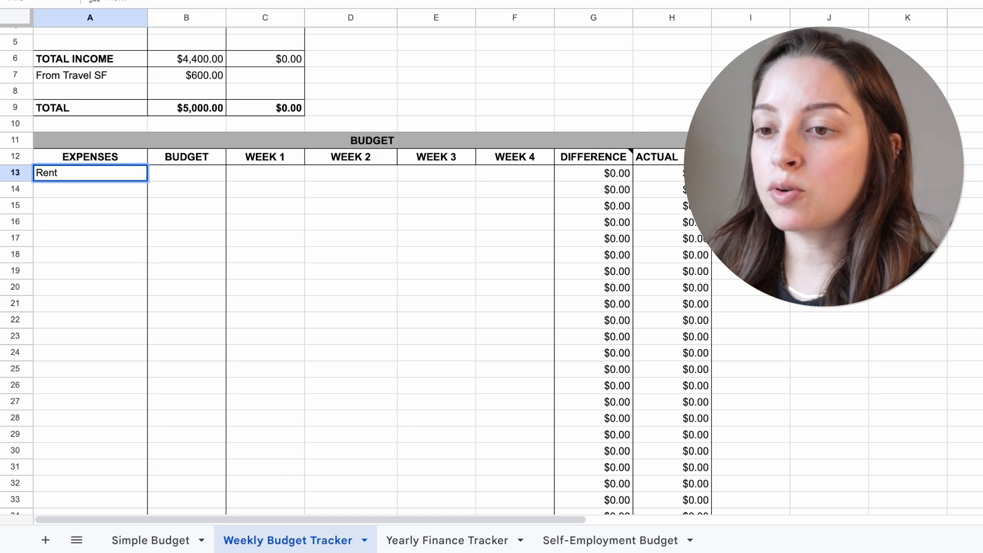
key("Tab")
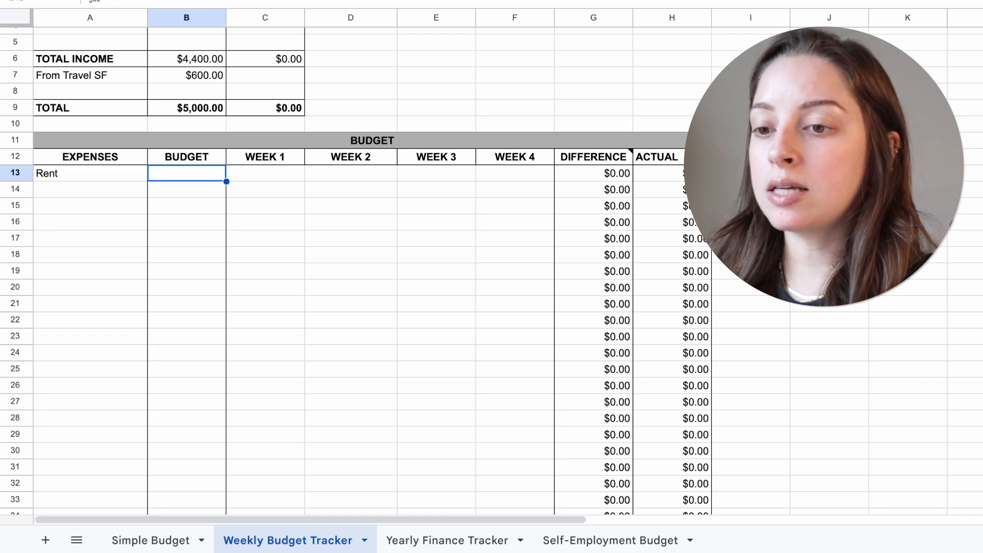
type("1500")
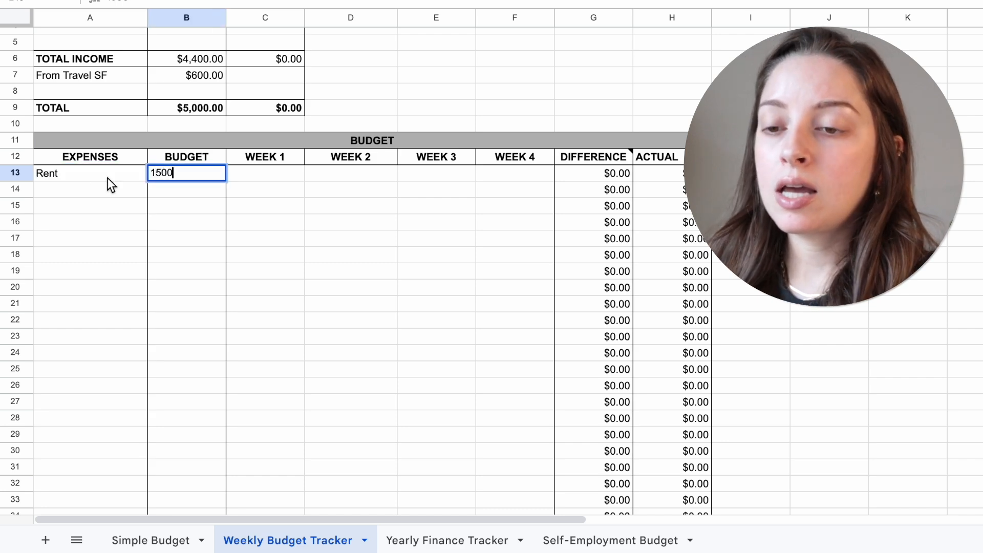
key("Return")
Add a "Household" expense in row 14 with a budget of 50
type("Household")
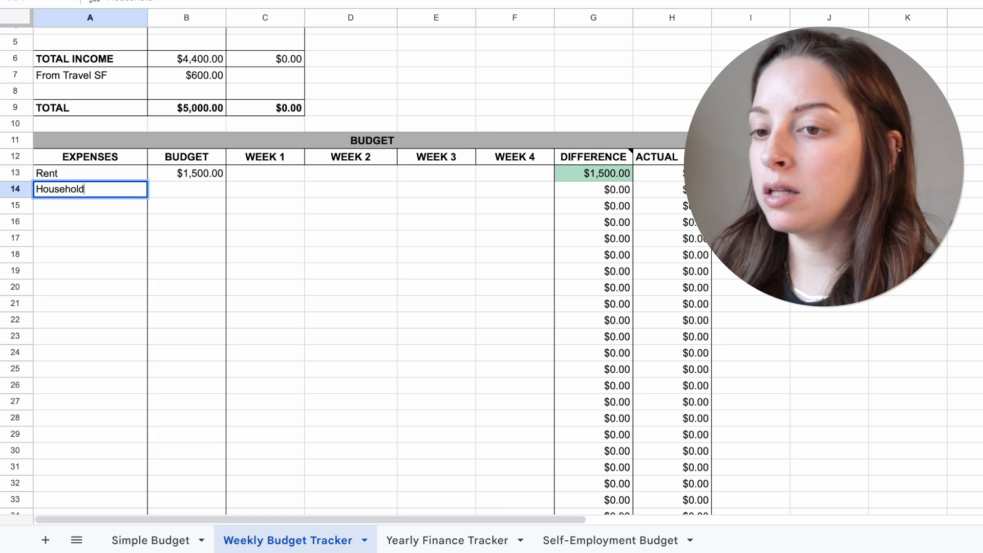
key("Tab")
type("50")
key("Return")
Add a "Utilies" expense in row 15 with a budget of 300
left_click(57, 217)
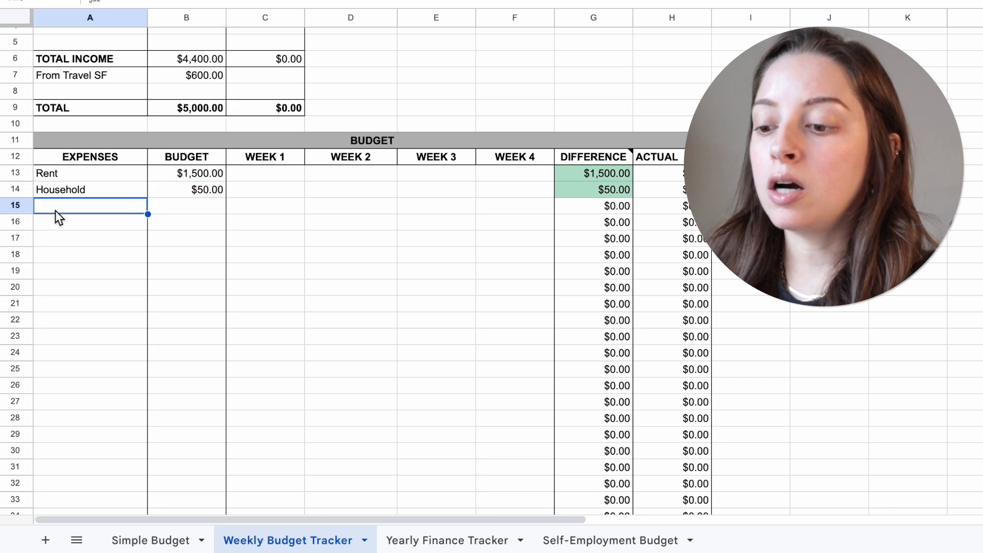
type("Utilies")
key("Tab")
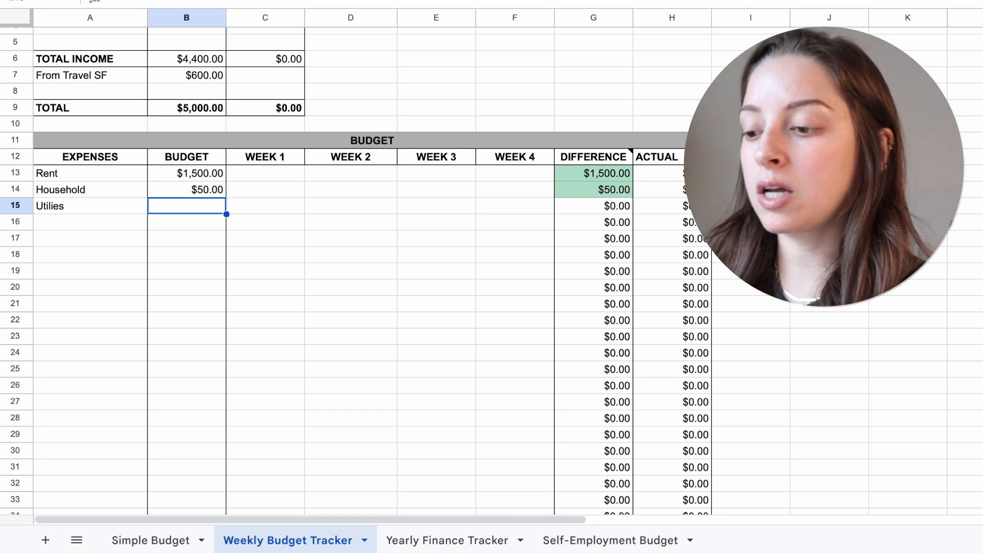
type("300")
key("Return")
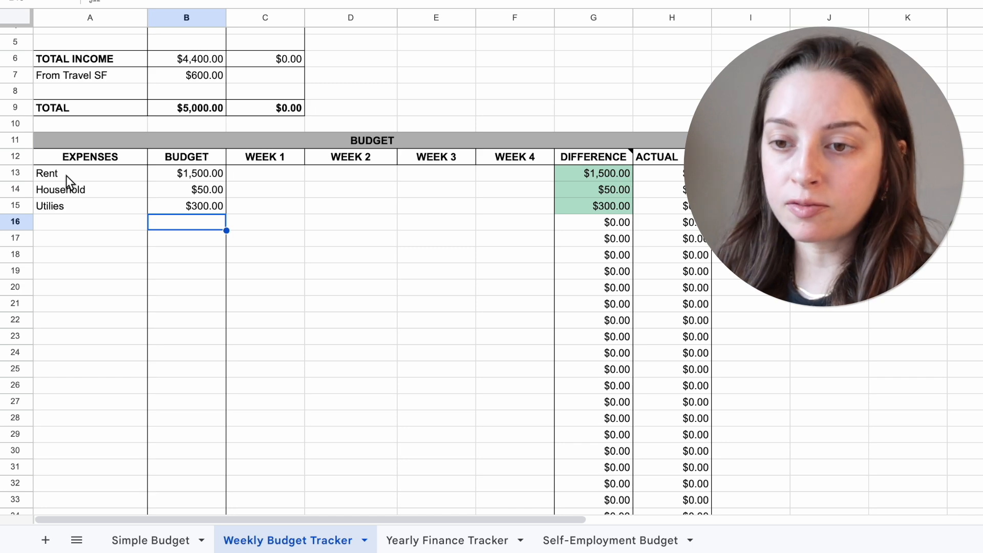
Add a "Groceries" expense in row 16 with a budget of 400
left_click(94, 222)
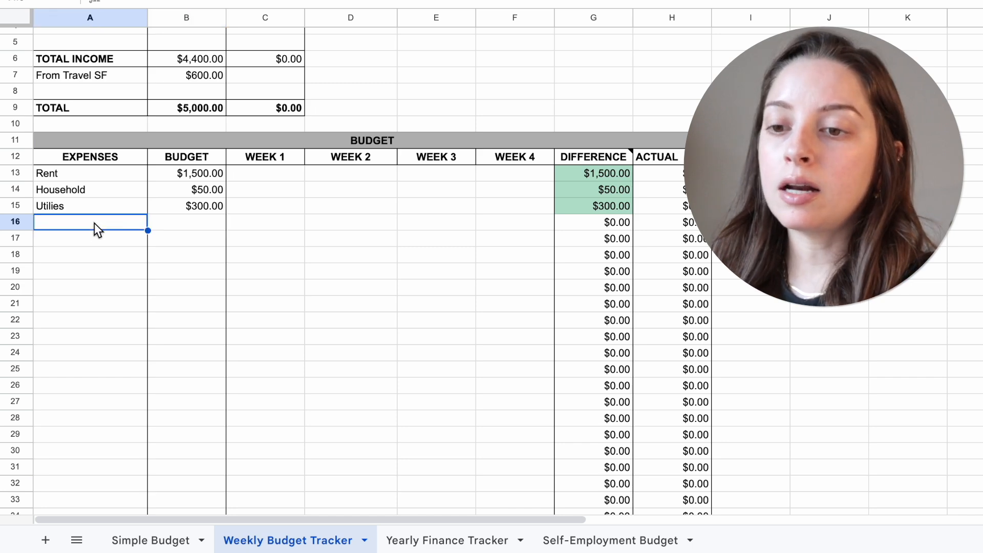
type("Groceries")
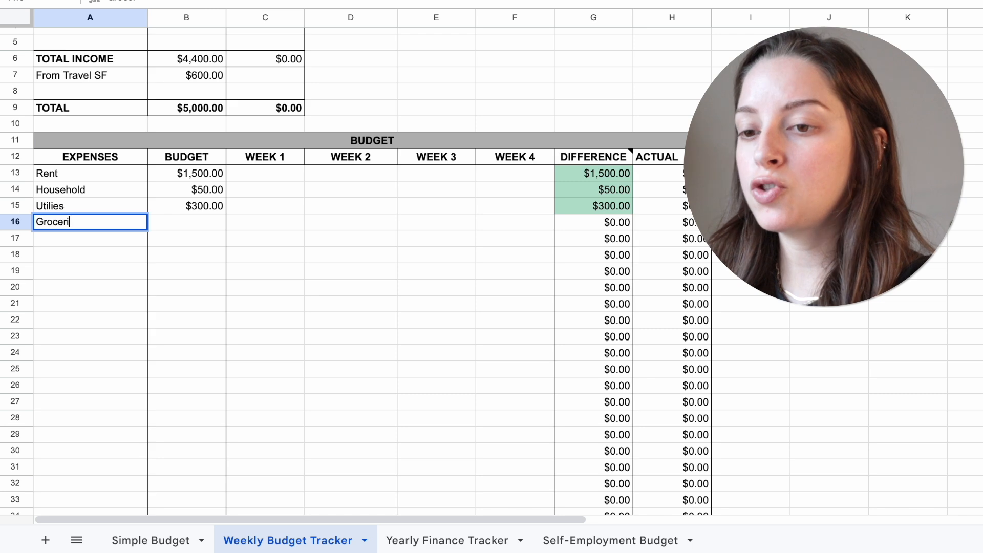
key("Tab")
type("400")
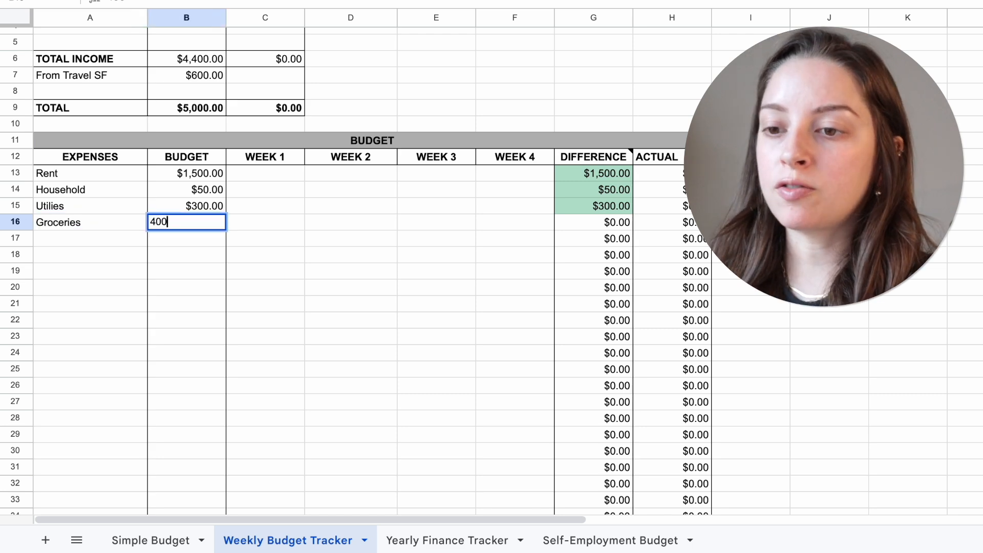
key("Return")
Add a "Food Out" expense in row 17 with a budget of 100
left_click(60, 240)
type("Food O")
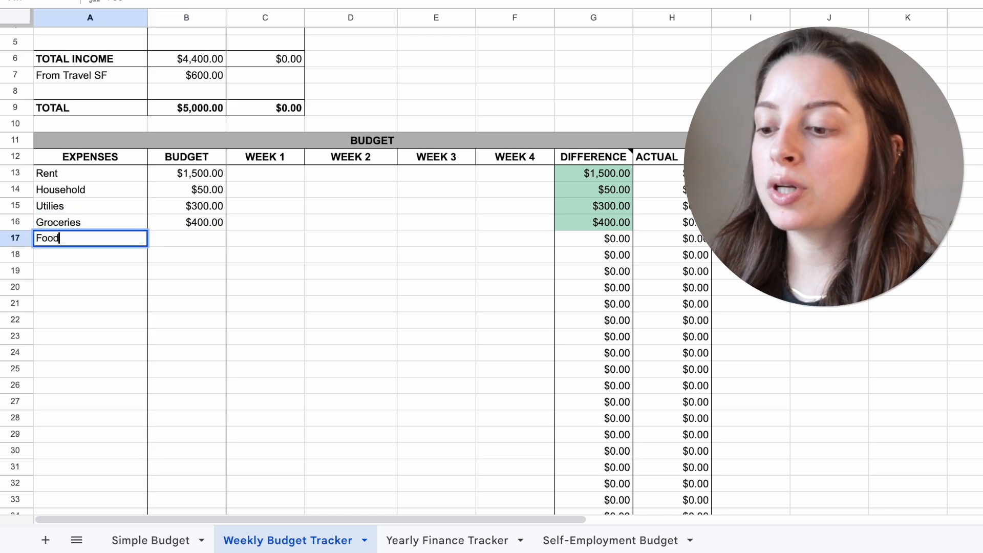
type("ut")
key("Tab")
type("100")
key("Return")
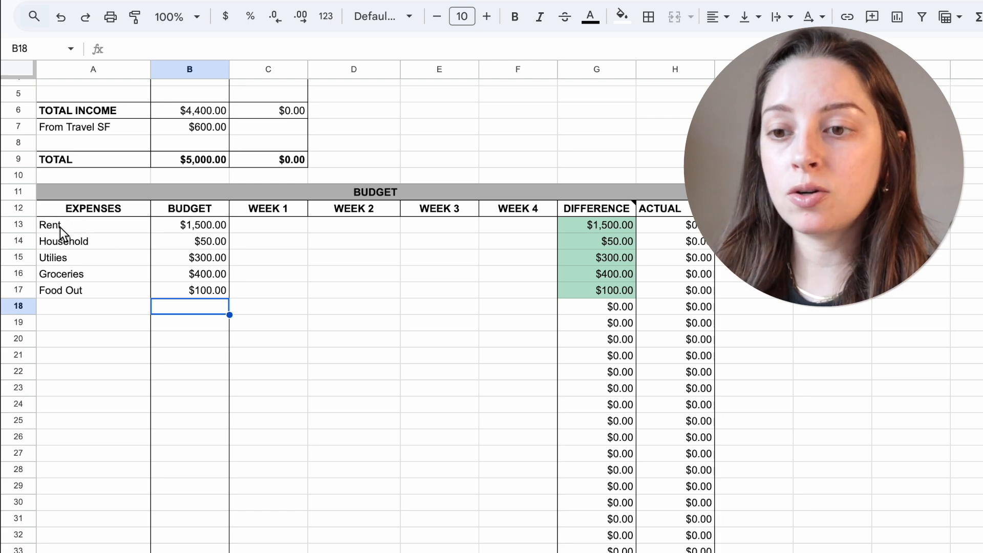
Fill the Rent, Household and Utilies names and budgets (A13:B15) with light purple
left_click_drag(59, 226, 215, 260)
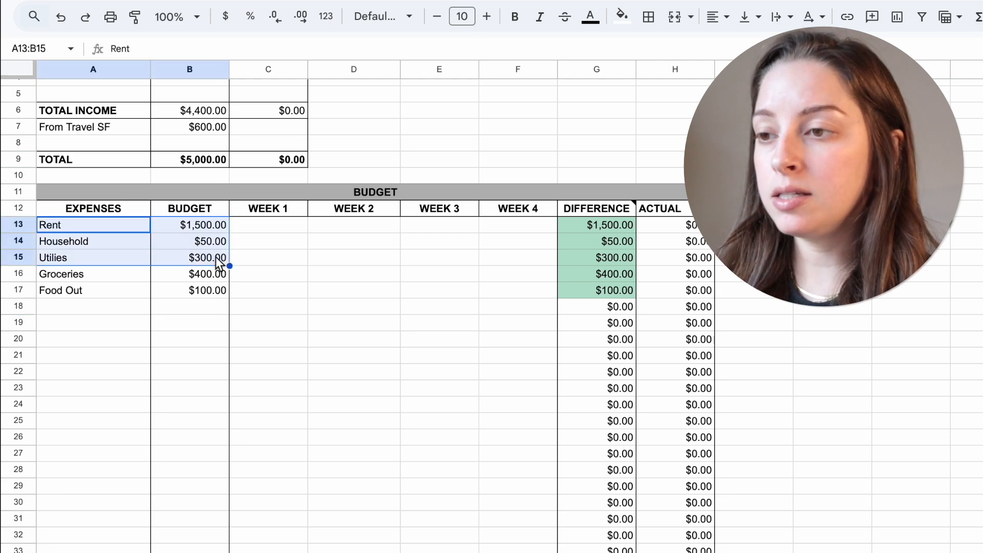
left_click(622, 21)
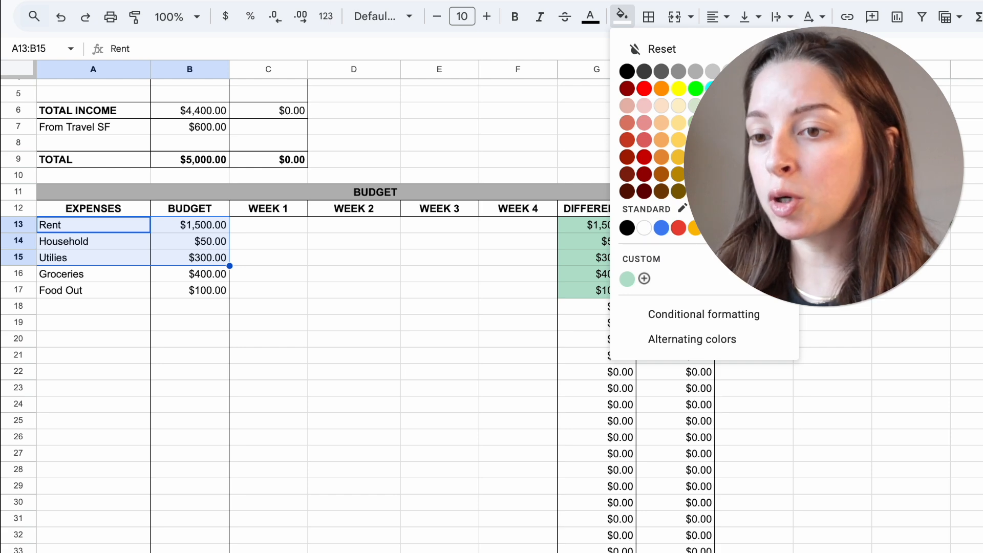
left_click(763, 105)
left_click(397, 292)
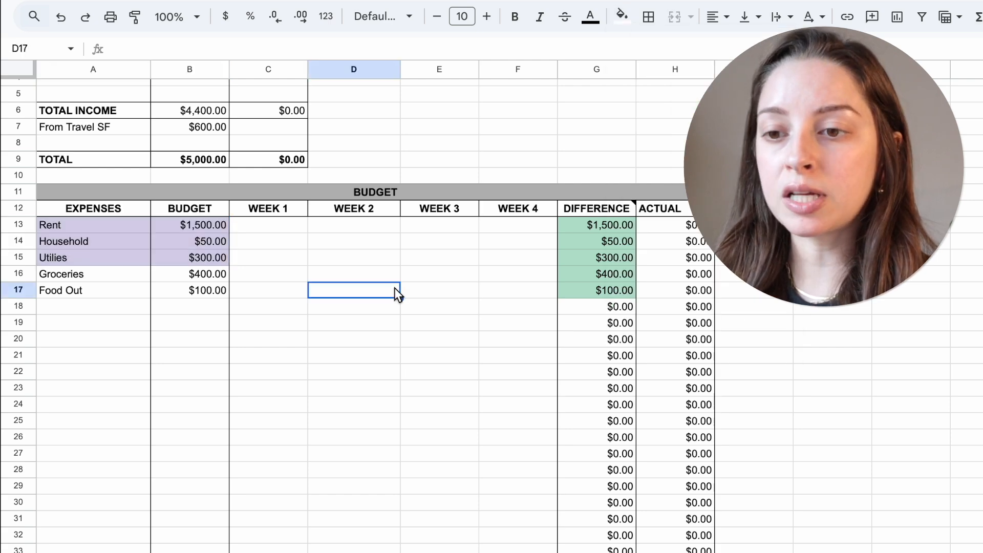
Fill the Groceries and Food Out names and budgets (A16:B17) with light orange
left_click_drag(59, 271, 198, 293)
left_click(621, 18)
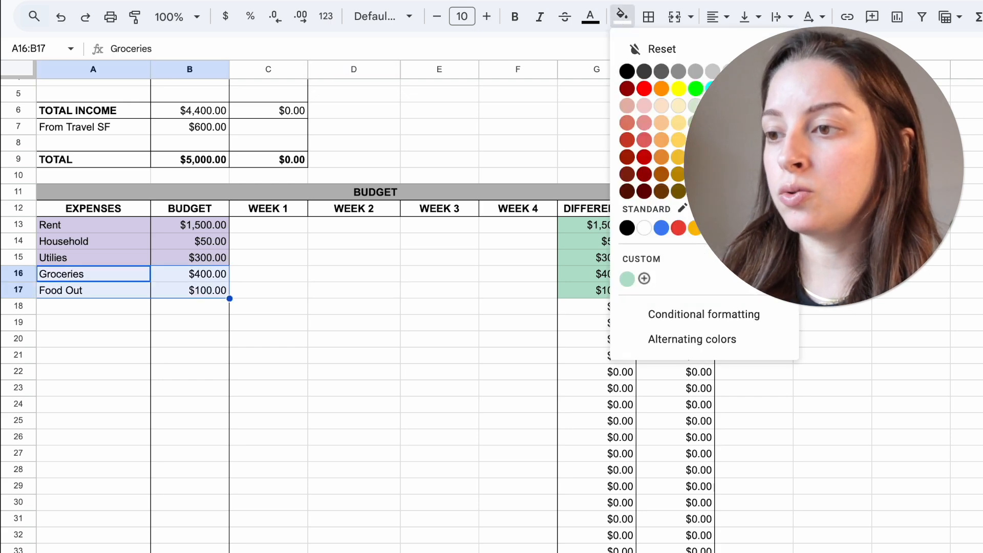
left_click(661, 108)
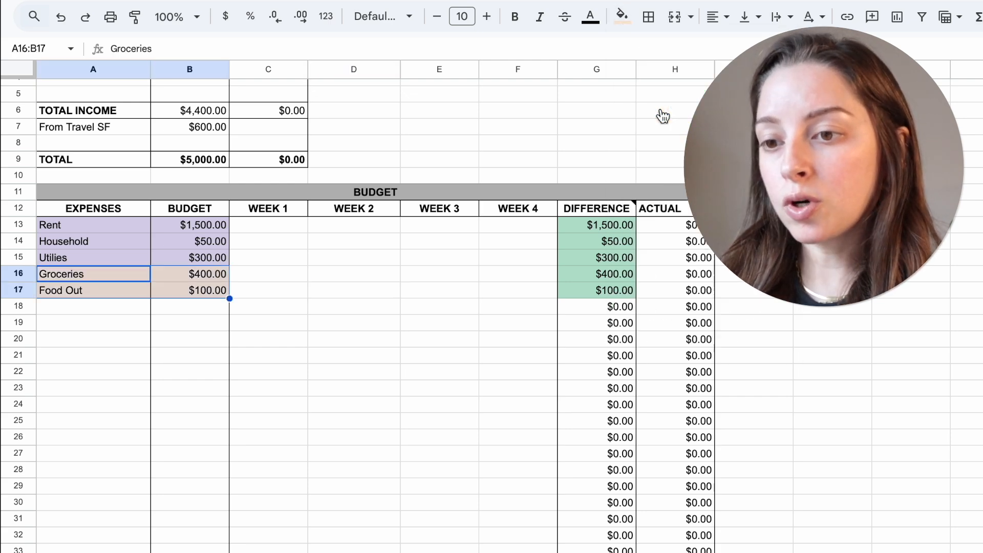
left_click(399, 341)
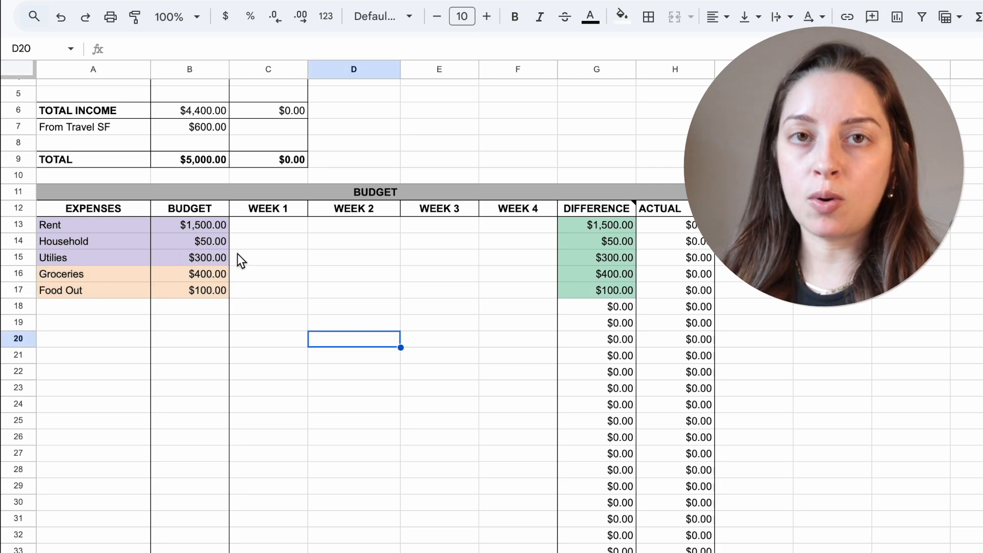
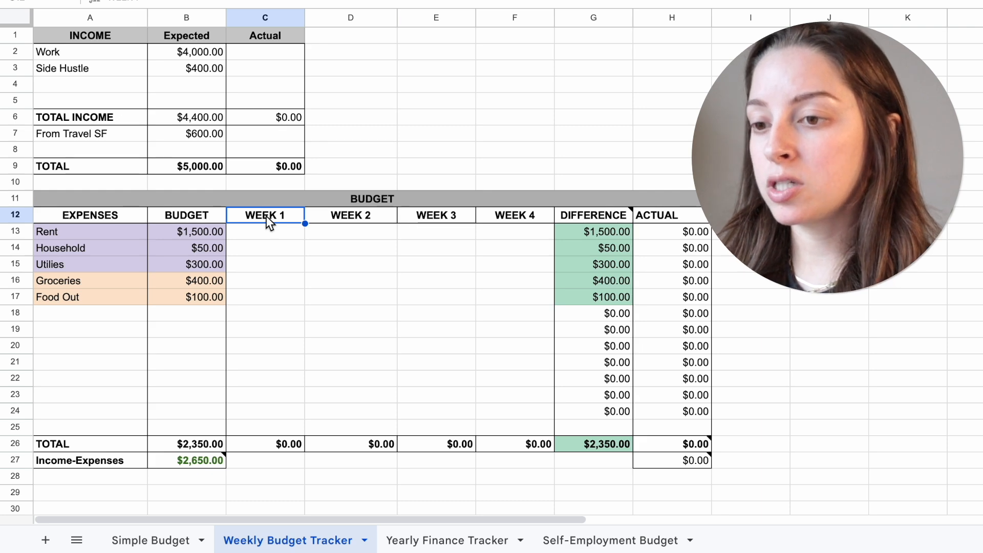
Replace the WEEK 1 and WEEK 2 column headers with the date ranges 1-5 and 6-12
type("1")
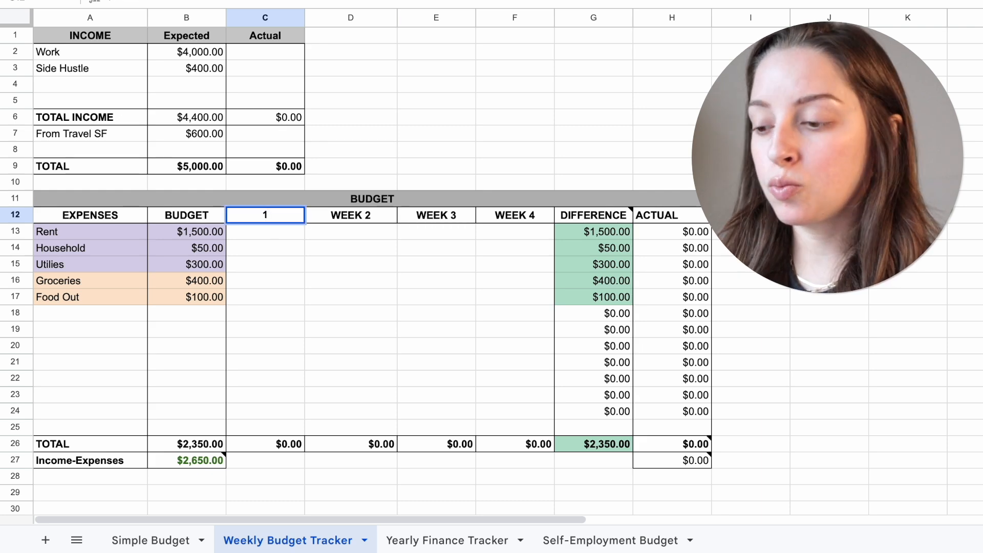
type("-5")
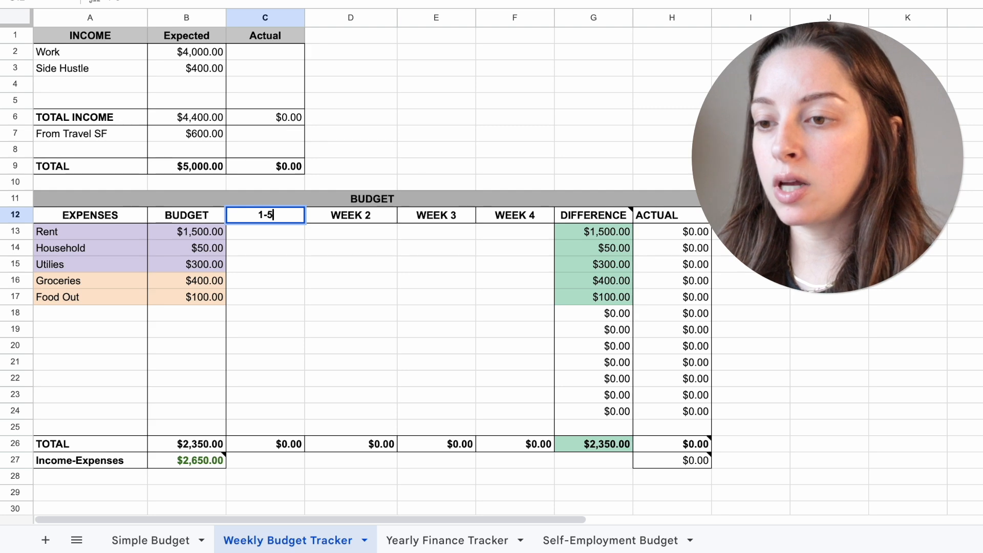
left_click(376, 220)
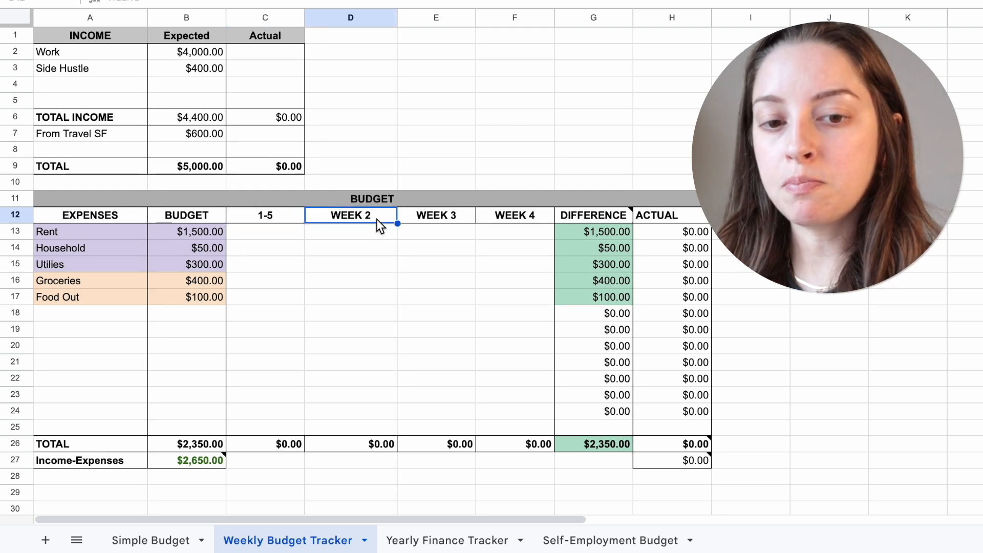
type("6-12")
Replace the WEEK 3 and WEEK 4 column headers with the date ranges 13-19 and 20-31
left_click(434, 217)
type("13-")
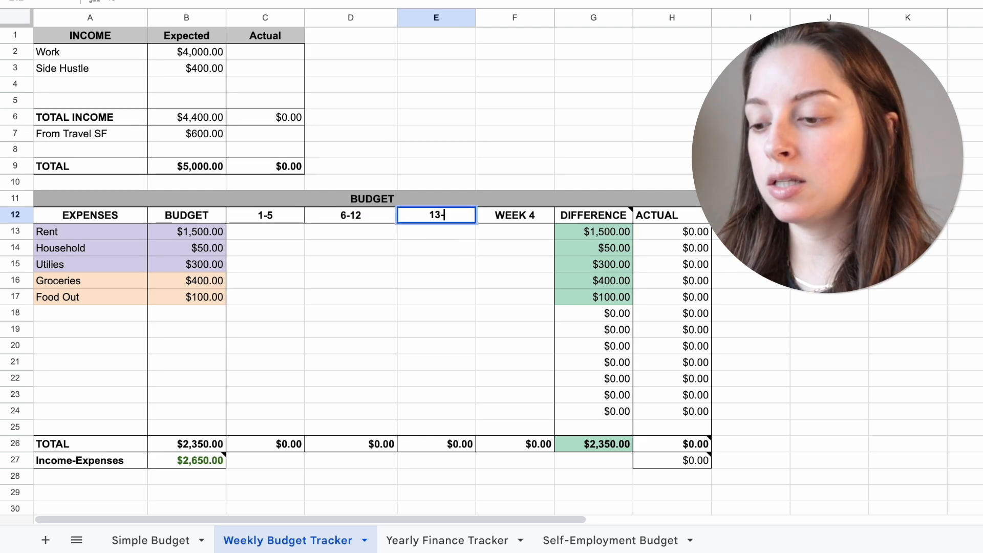
type("19")
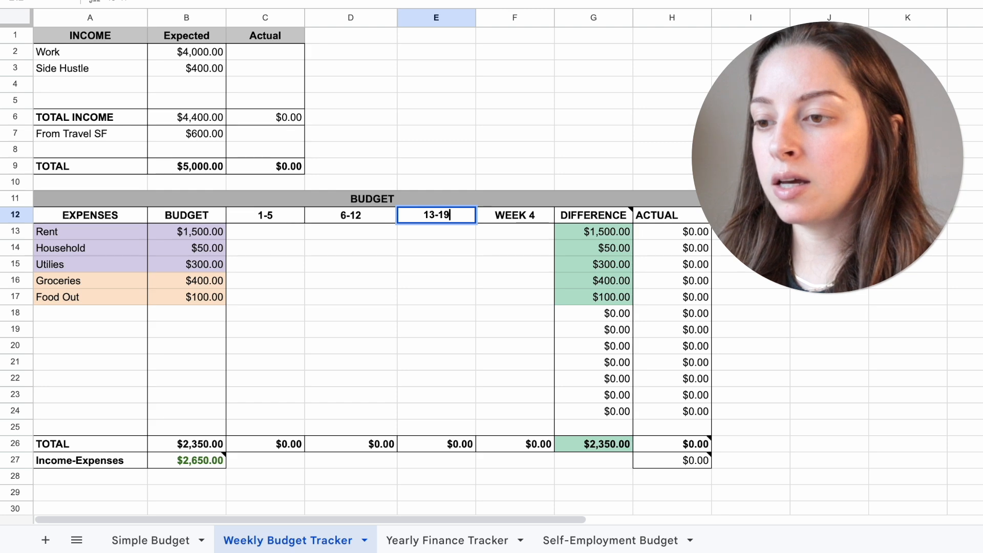
left_click(531, 220)
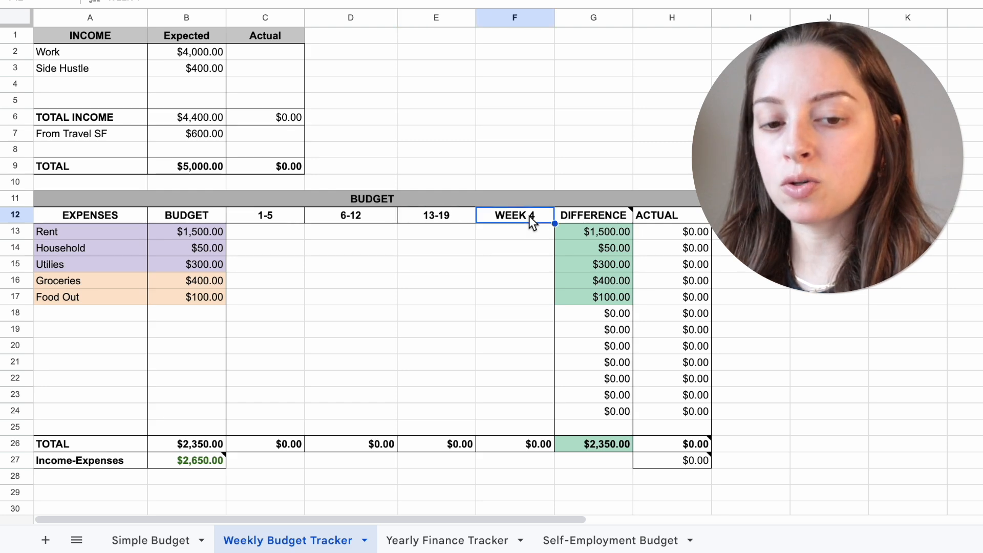
type("20")
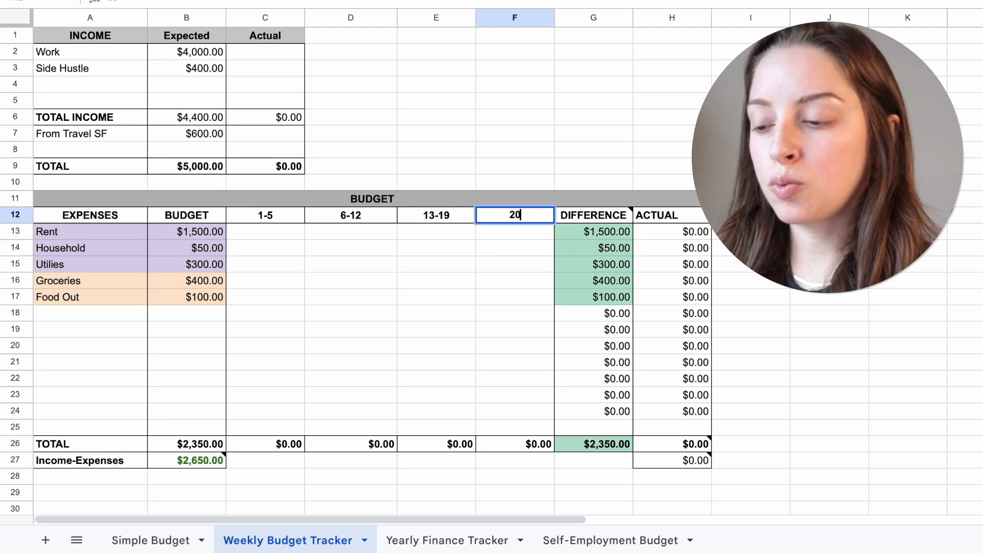
type("-31")
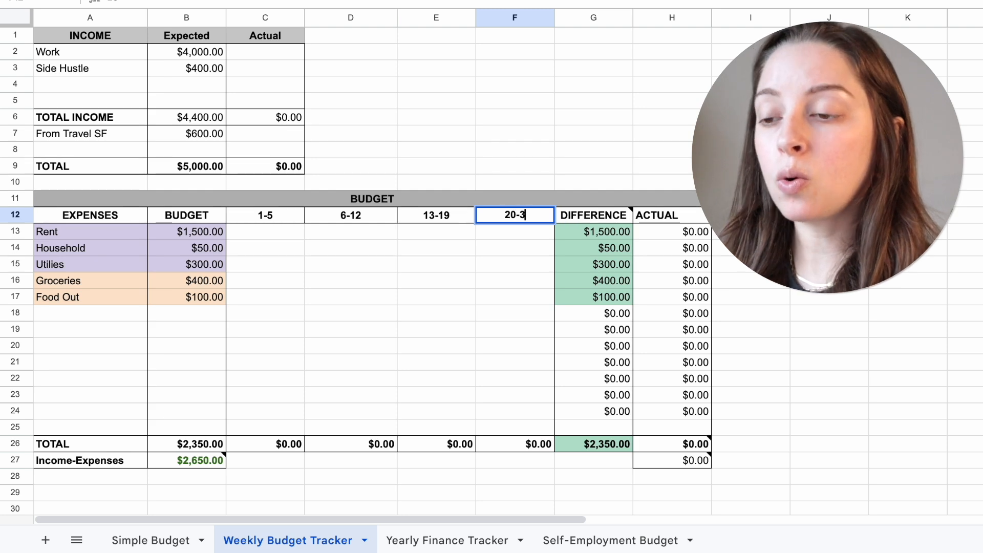
left_click(528, 246)
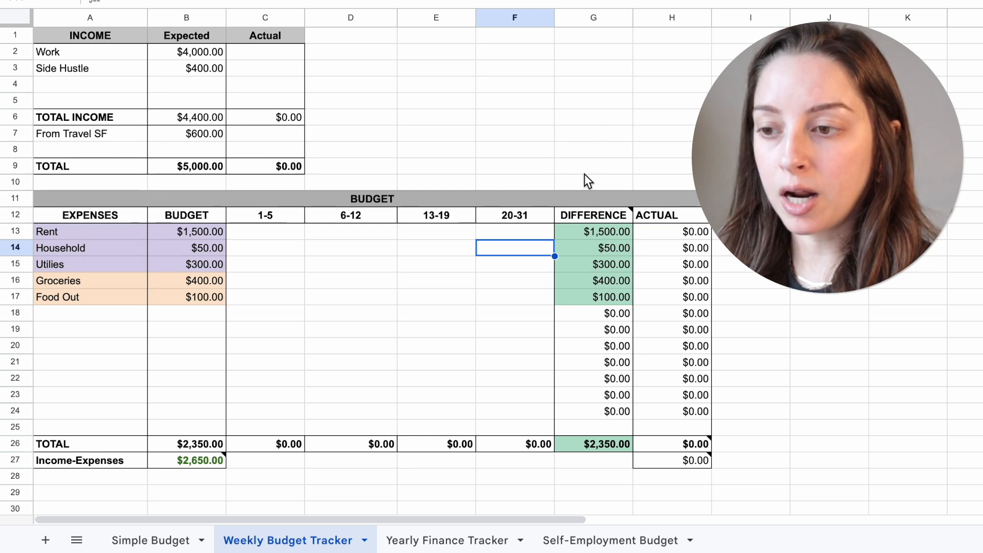
left_click(867, 353)
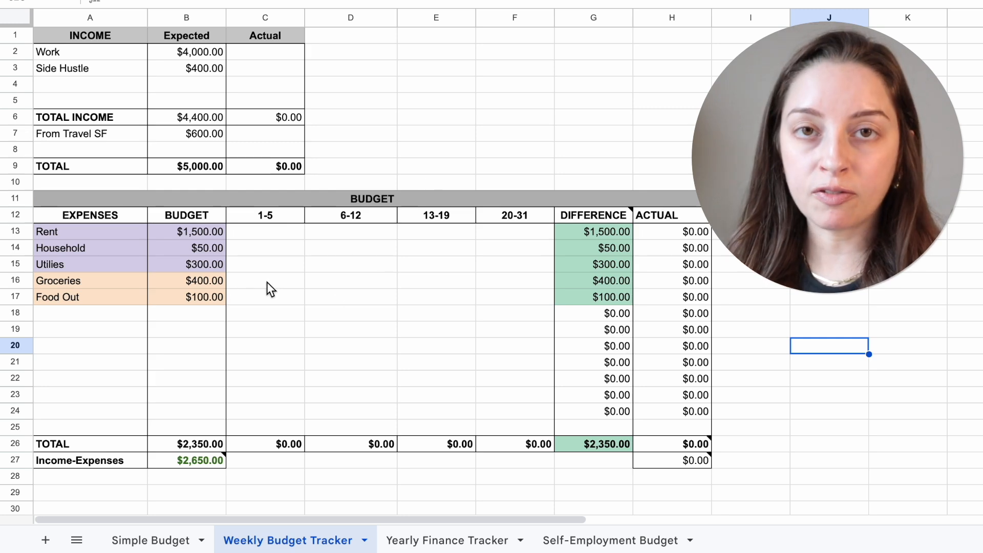
Record 75 spent on Groceries in the 1-5 column
left_click(274, 216)
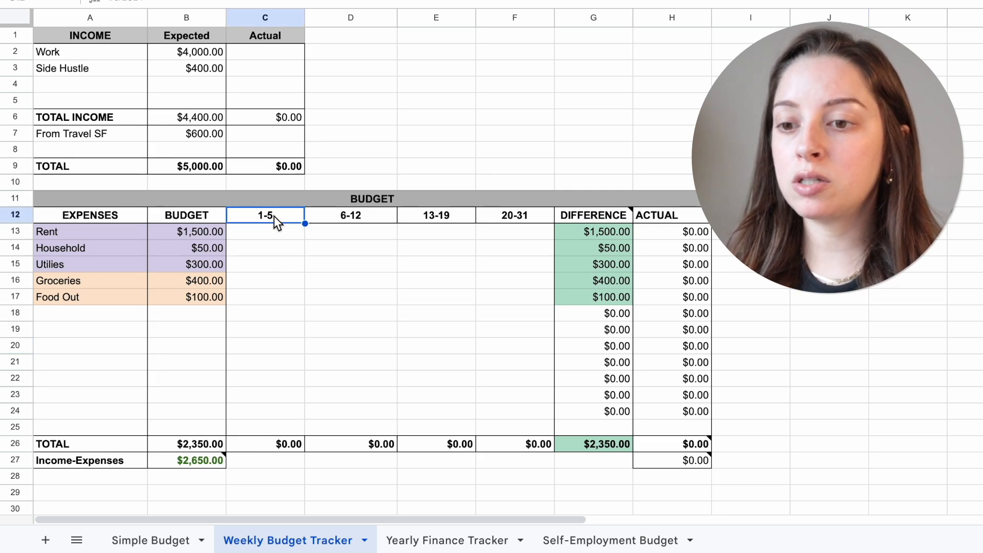
left_click(272, 283)
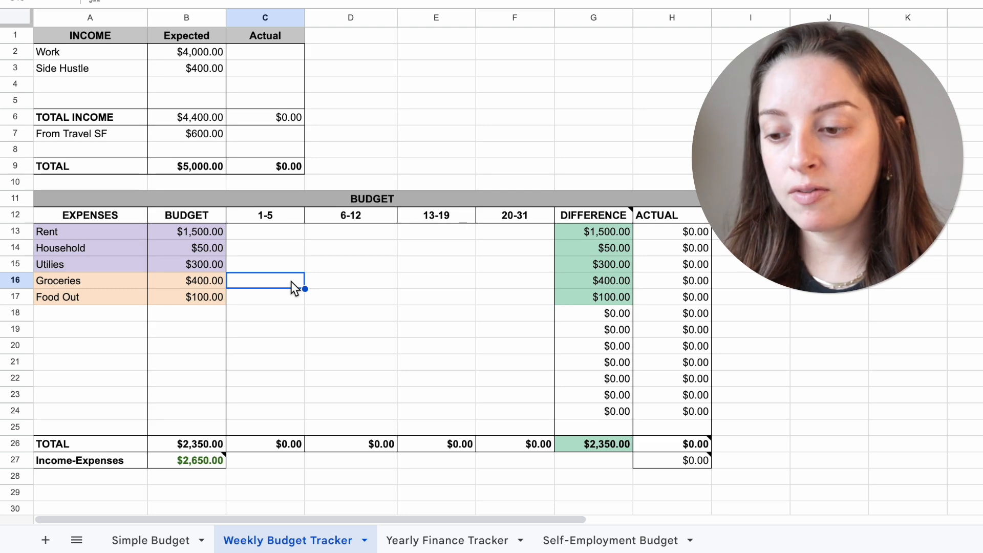
type("75")
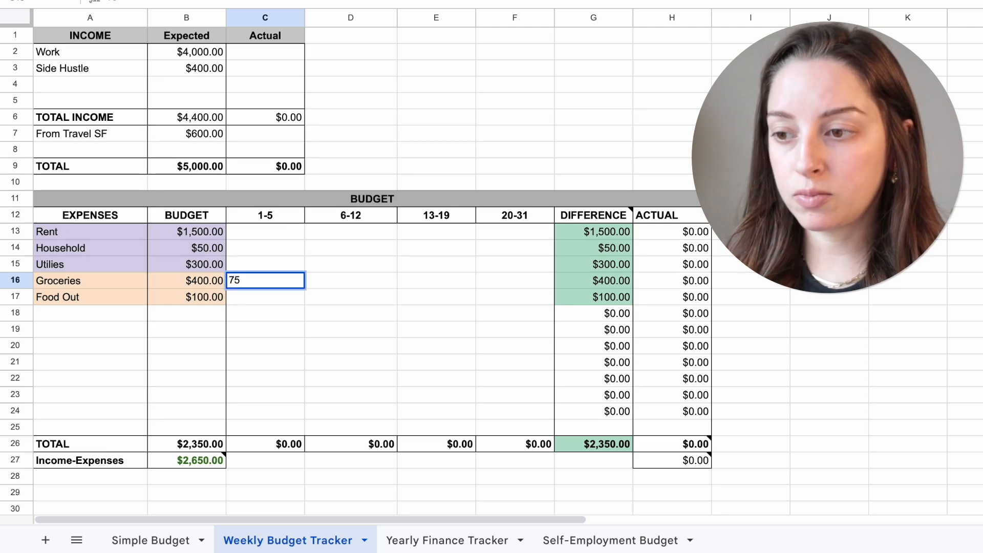
key("Return")
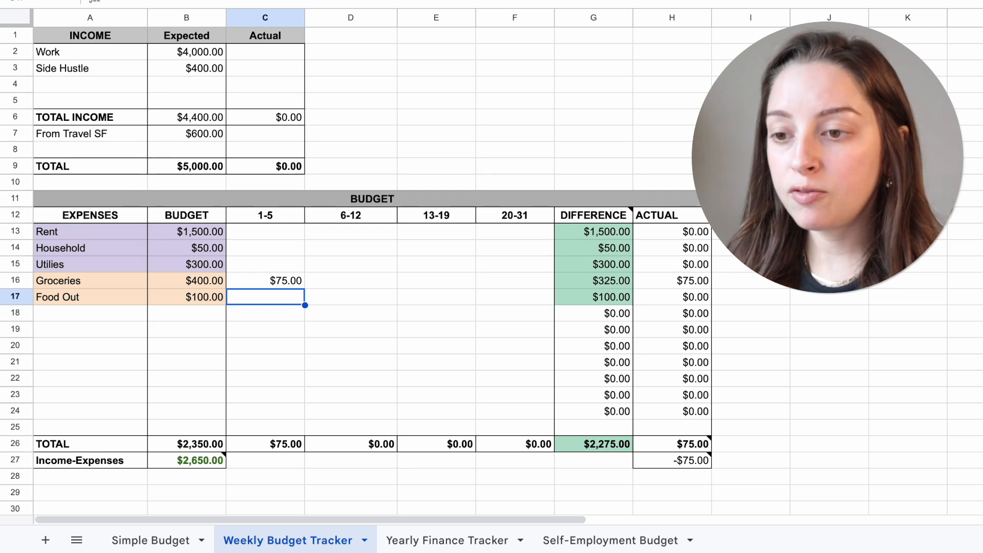
Record 20 spent on Food Out in the 6-12 column
left_click(375, 215)
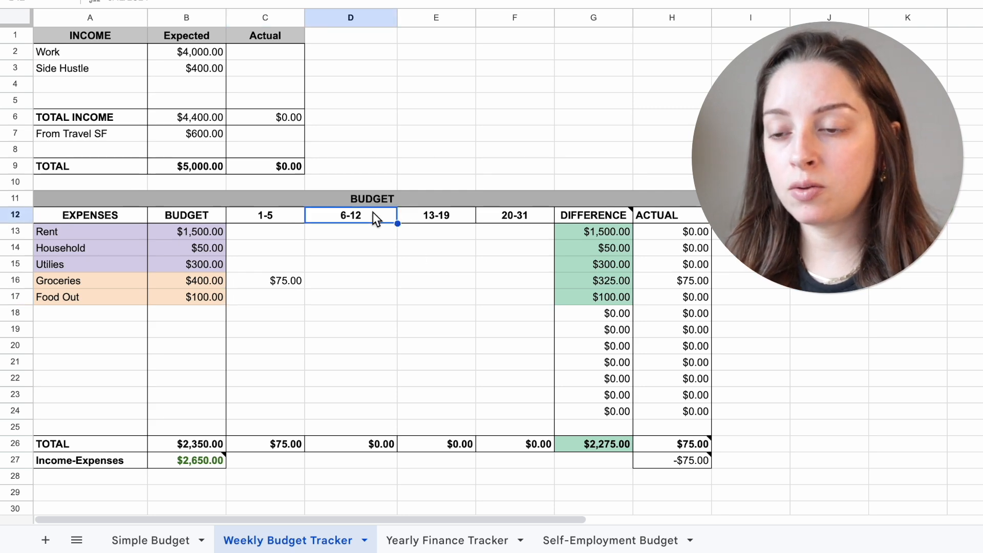
left_click(358, 297)
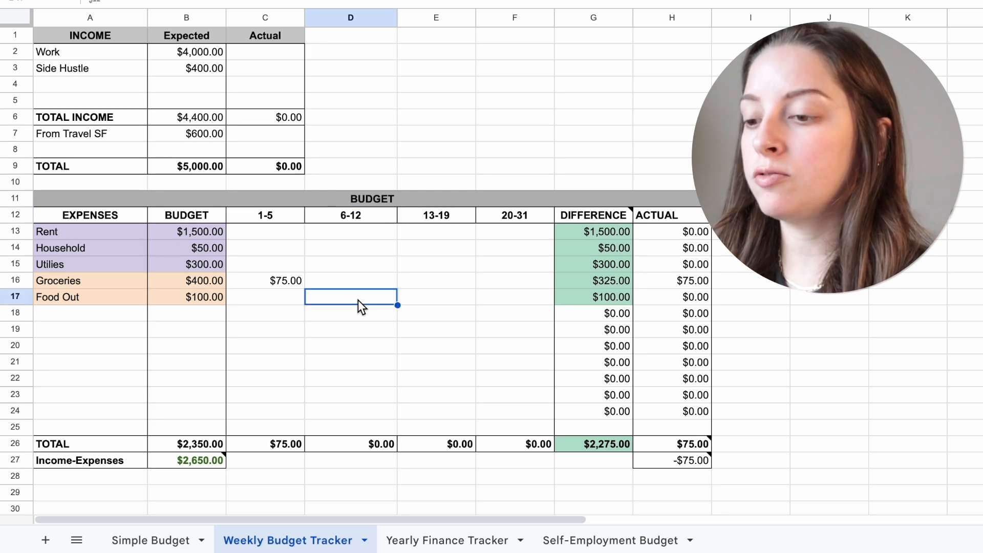
type("20")
key("Return")
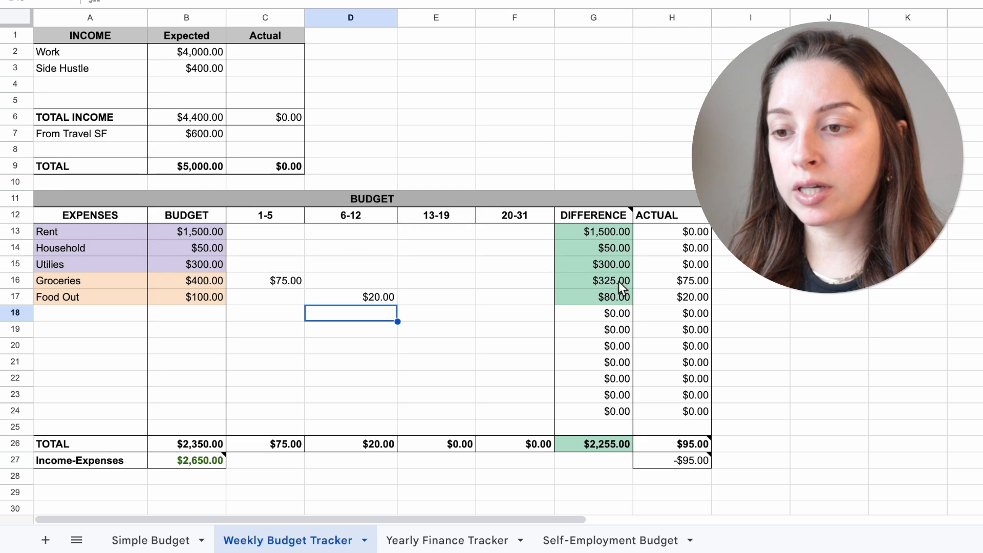
Clear the Groceries amount in the 1-5 column, undo the deletion, and check the row's DIFFERENCE and ACTUAL cells
left_click(286, 284)
key("Delete")
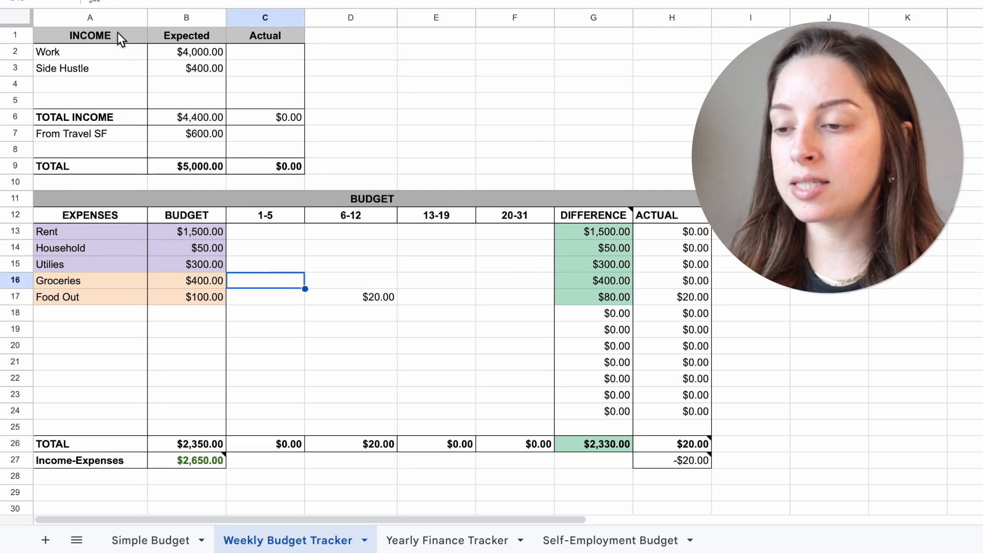
key("ctrl+z")
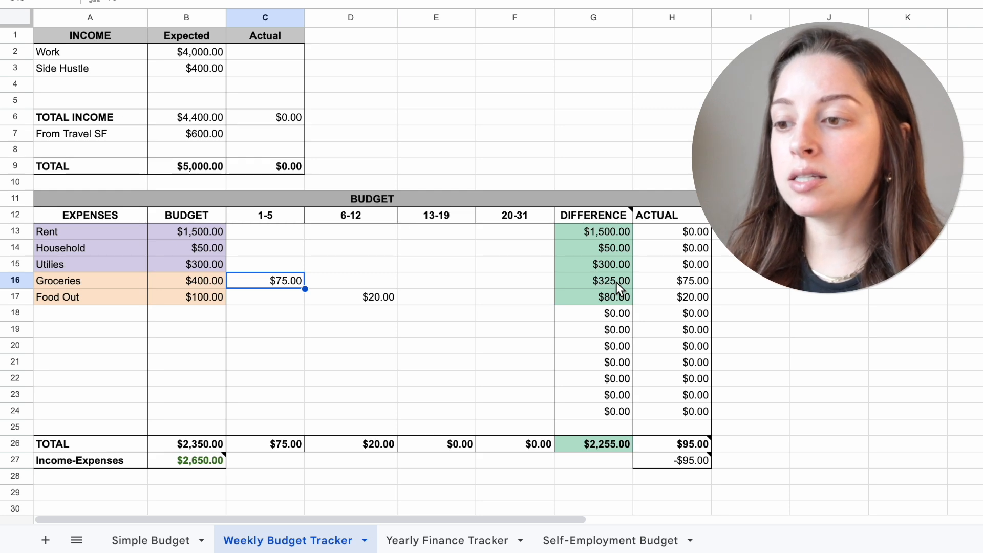
left_click(702, 286)
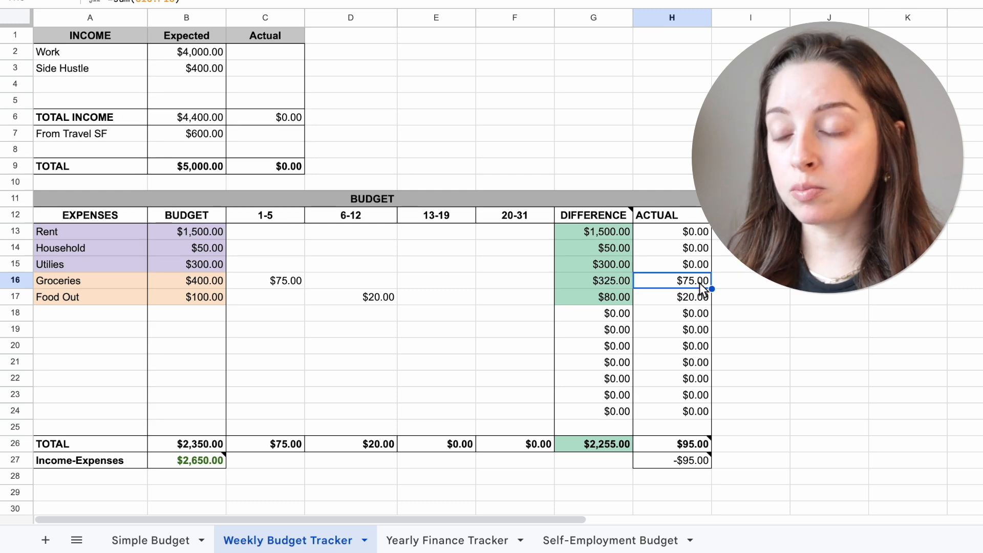
Record Groceries spending of 70 in the 6-12 column and 85 in the 13-19 column, and check the row's ACTUAL and DIFFERENCE cells
left_click(363, 280)
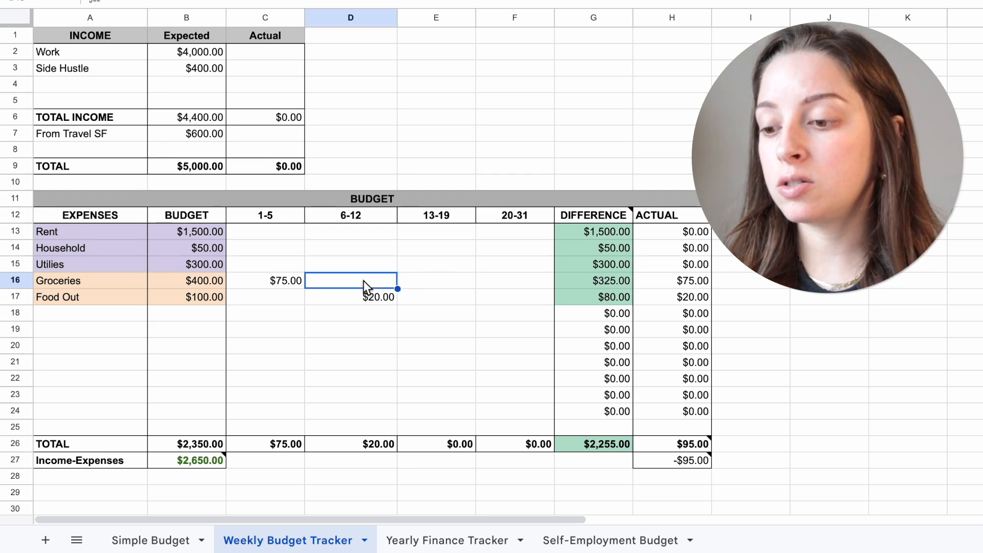
type("70")
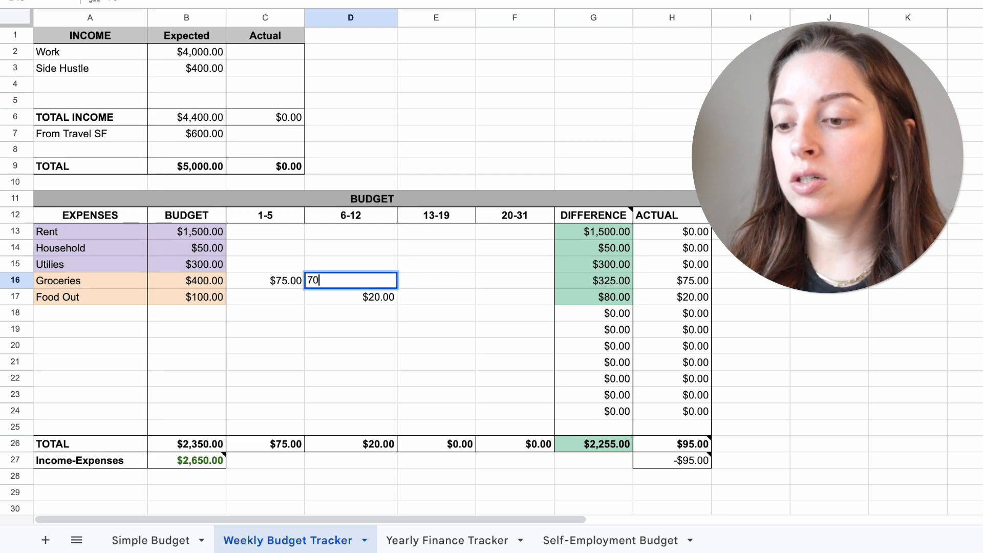
key("Tab")
type("85")
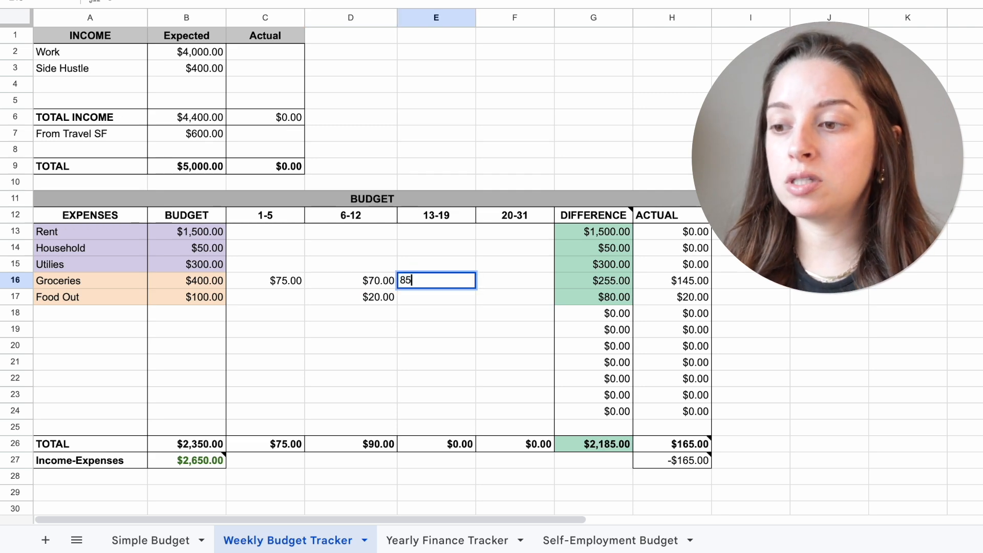
key("Return")
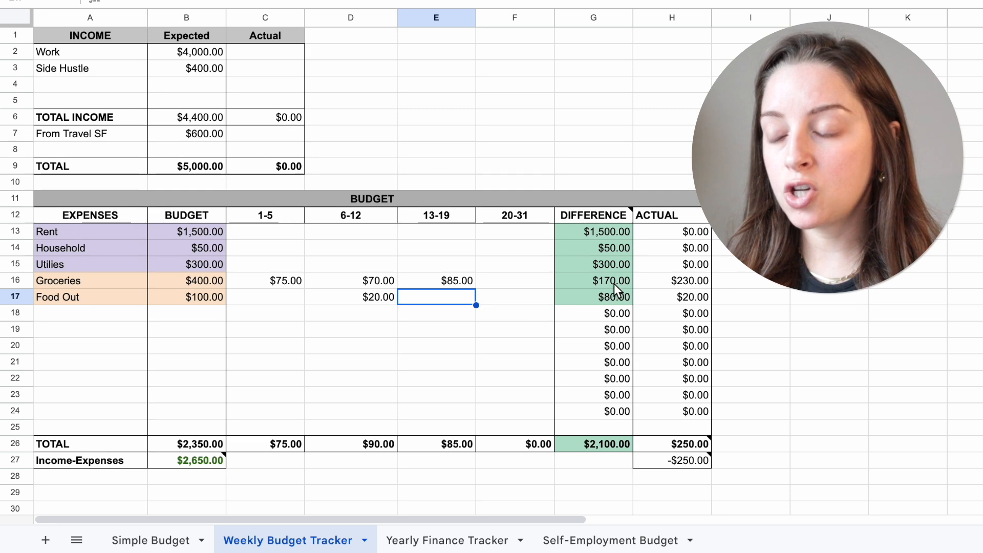
left_click(637, 283)
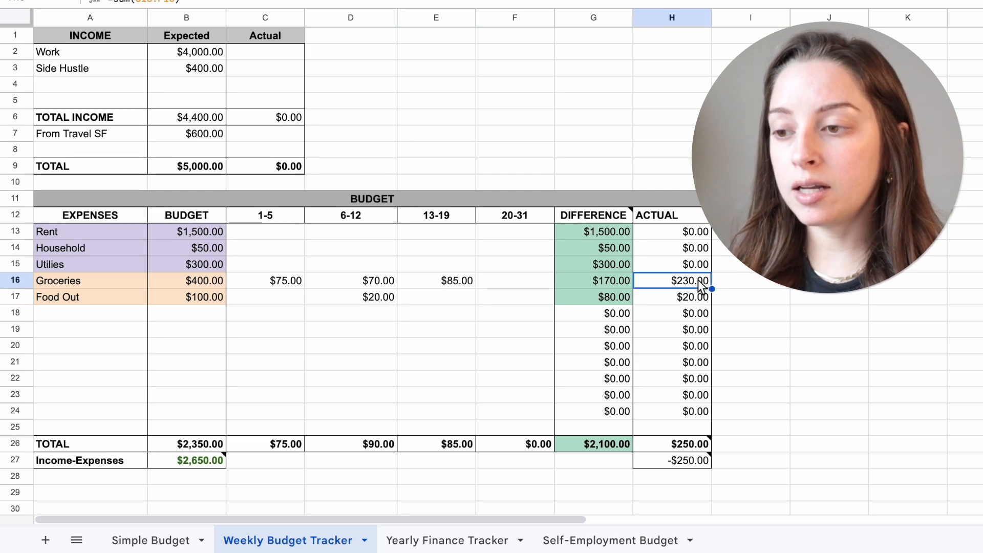
left_click(610, 283)
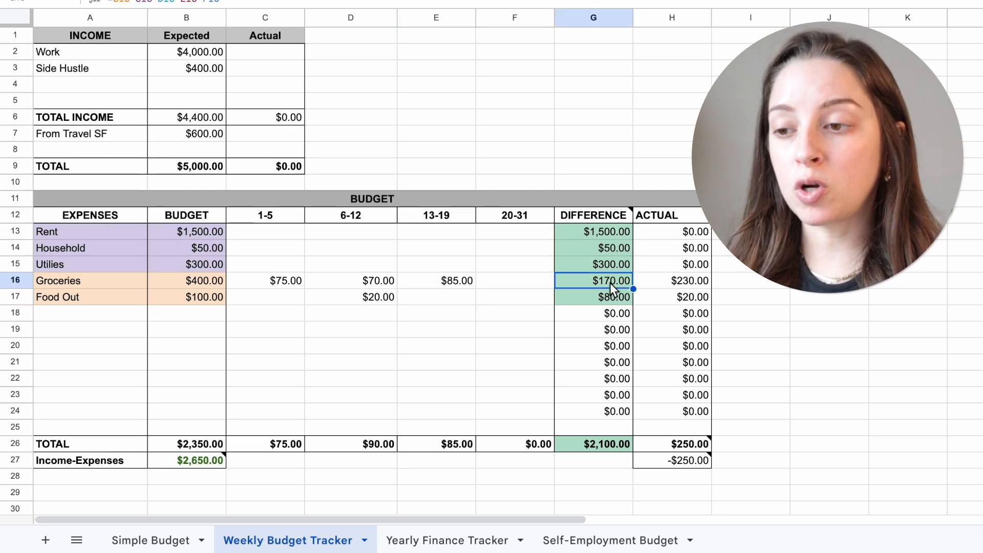
Record 200 spent on Groceries in the 20-31 column
left_click(514, 284)
type("200")
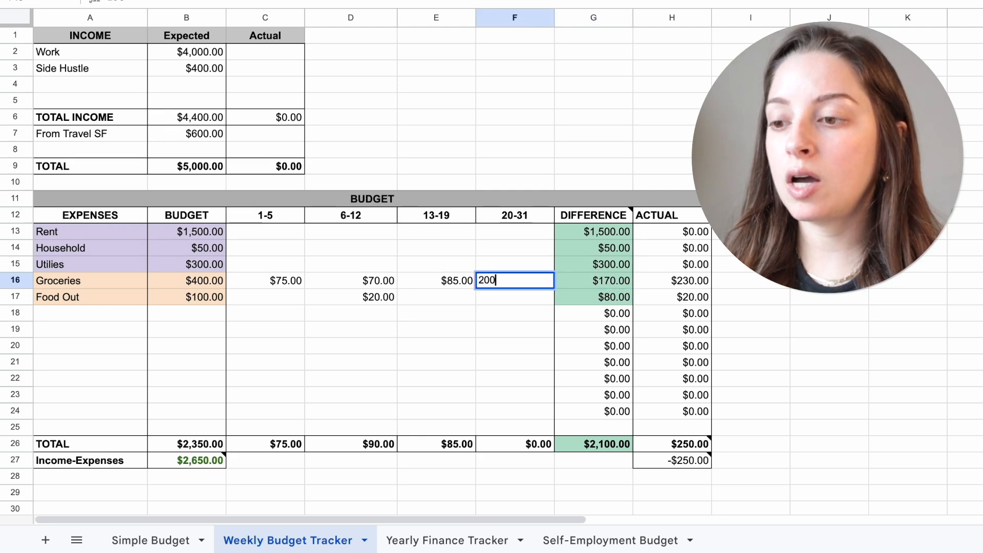
key("Return")
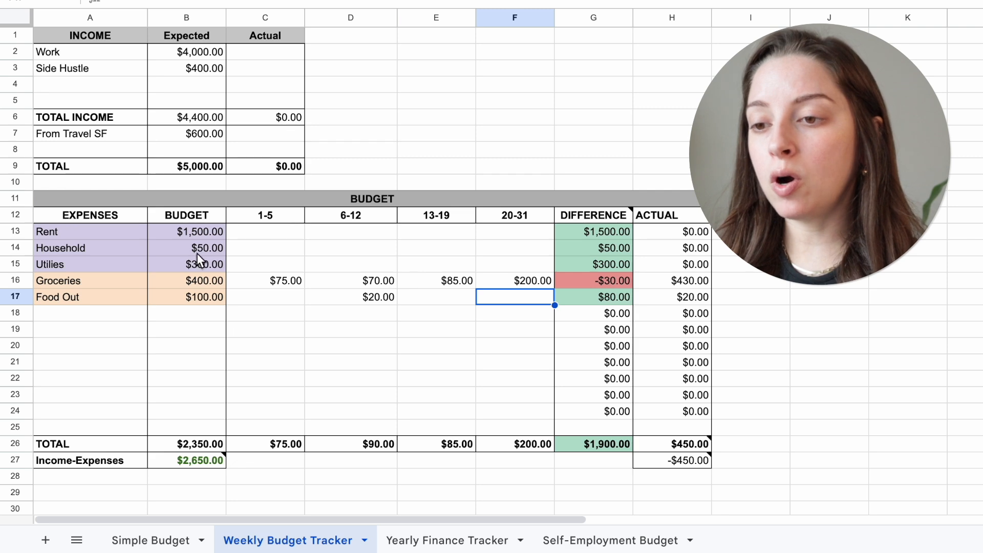
Record the 1500 Rent payment in the 1-5 column
left_click(263, 231)
type("1")
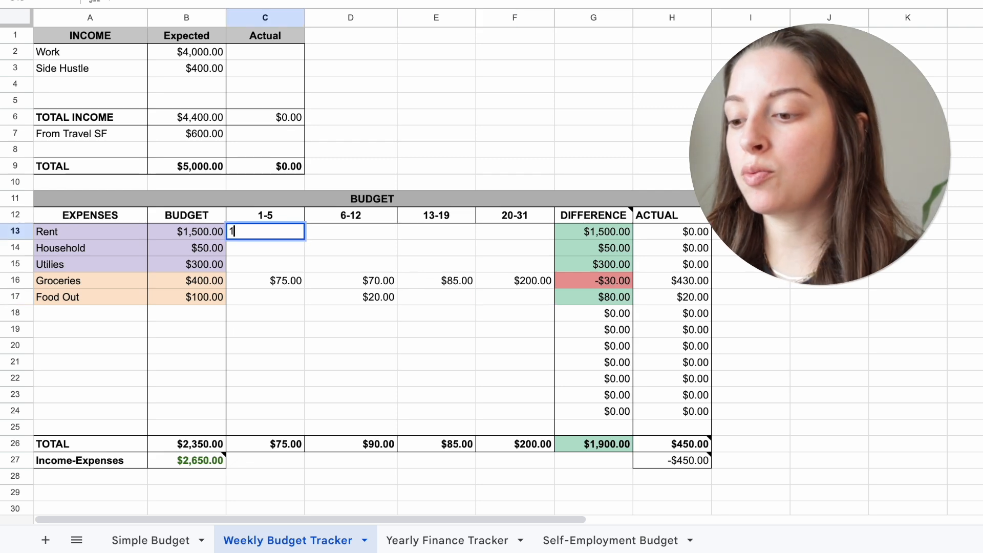
type("500")
key("Return")
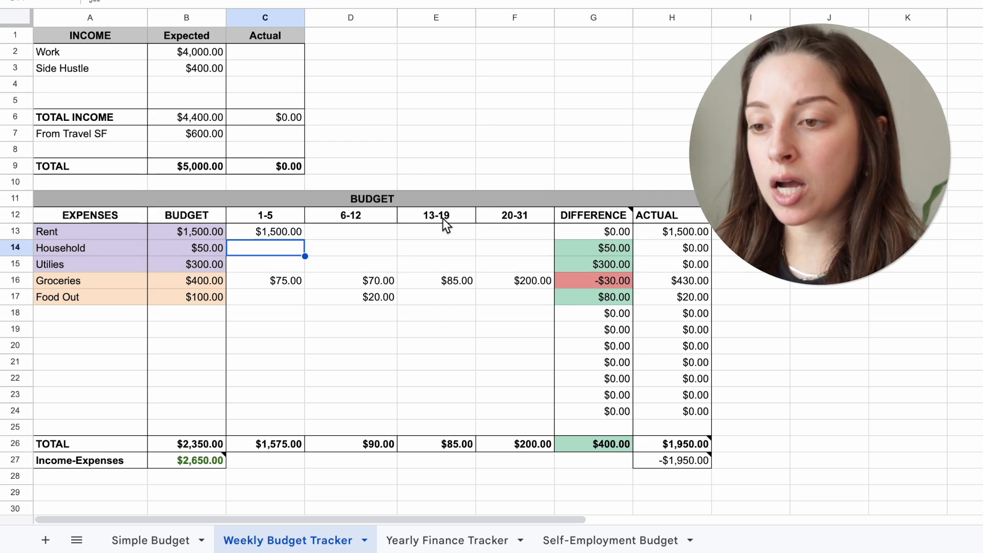
Enter the Food Out spending in the 13-19 column as the formula =25
left_click(452, 299)
type("=")
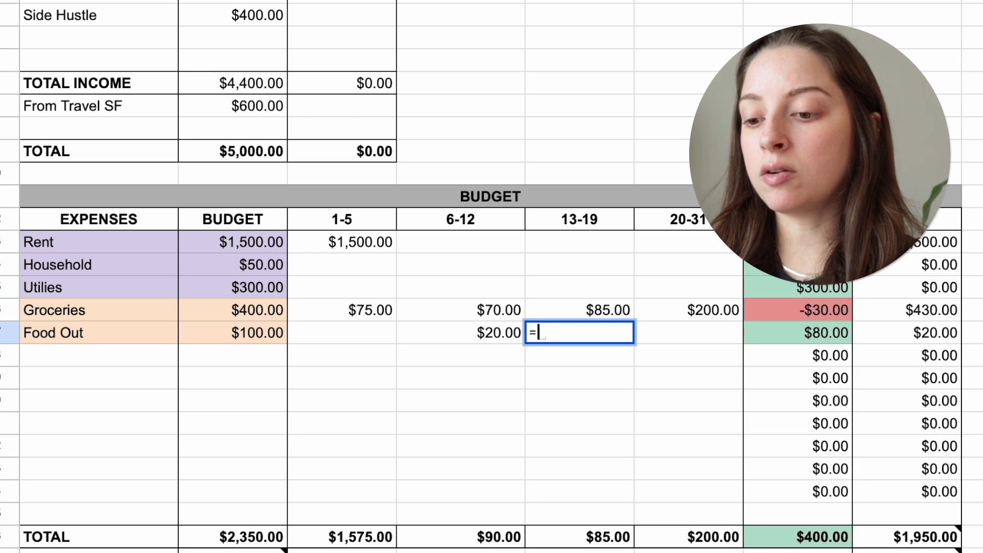
type("25")
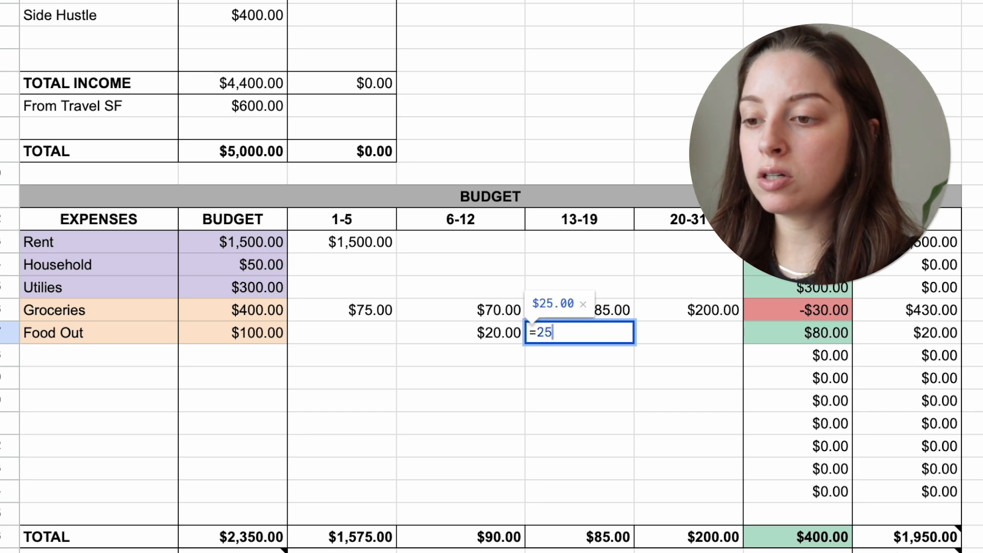
key("Return")
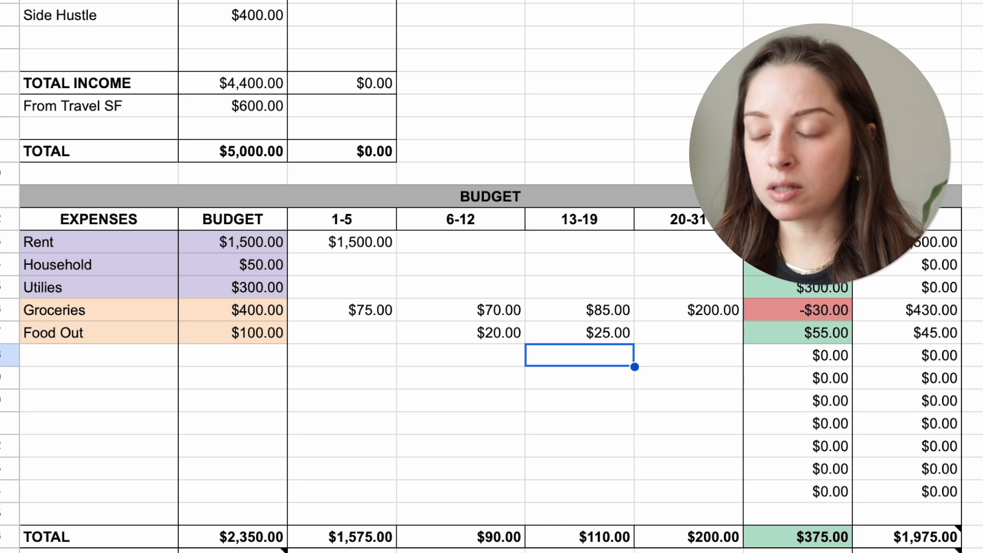
Add a second purchase of 12 to the Food Out formula in the 13-19 column, making it =25+12
left_click(613, 336)
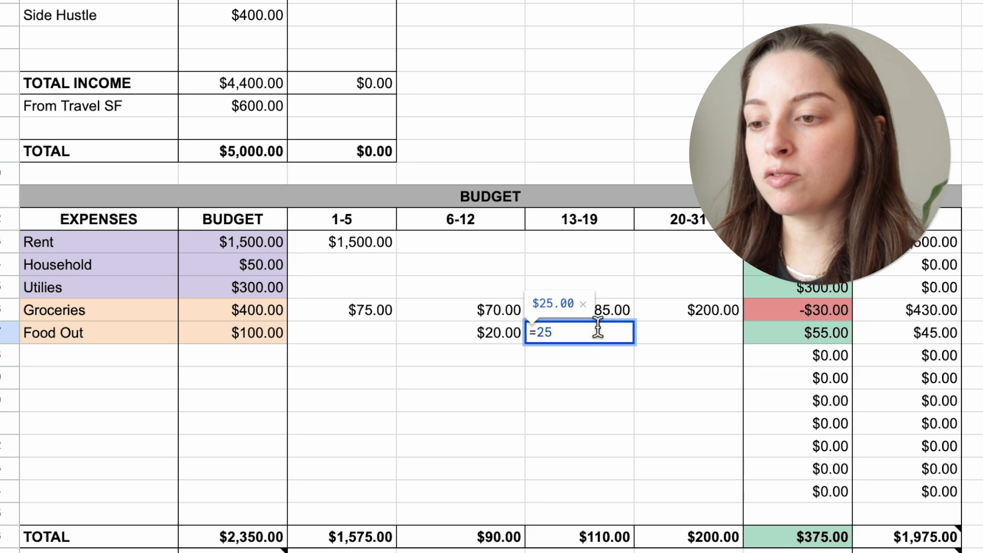
type("+")
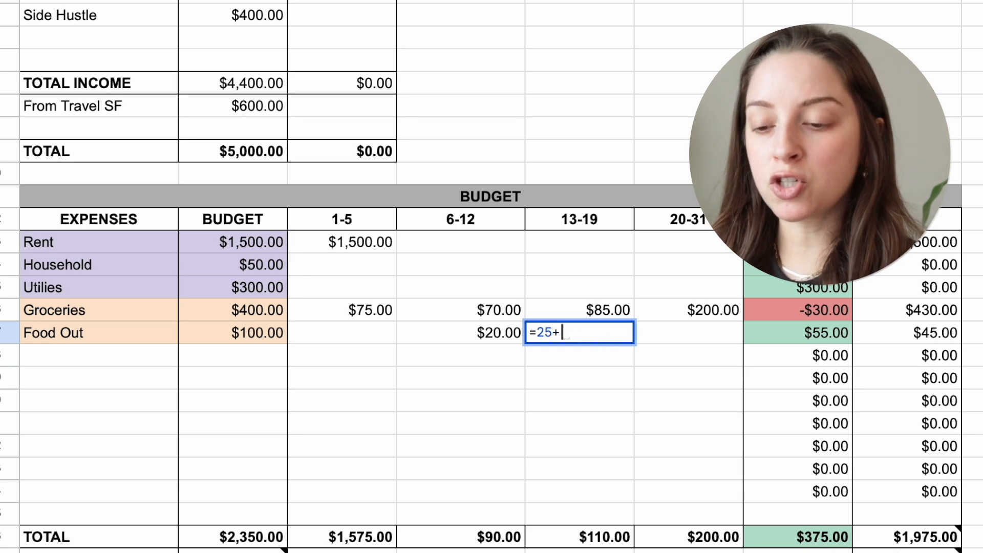
type("1")
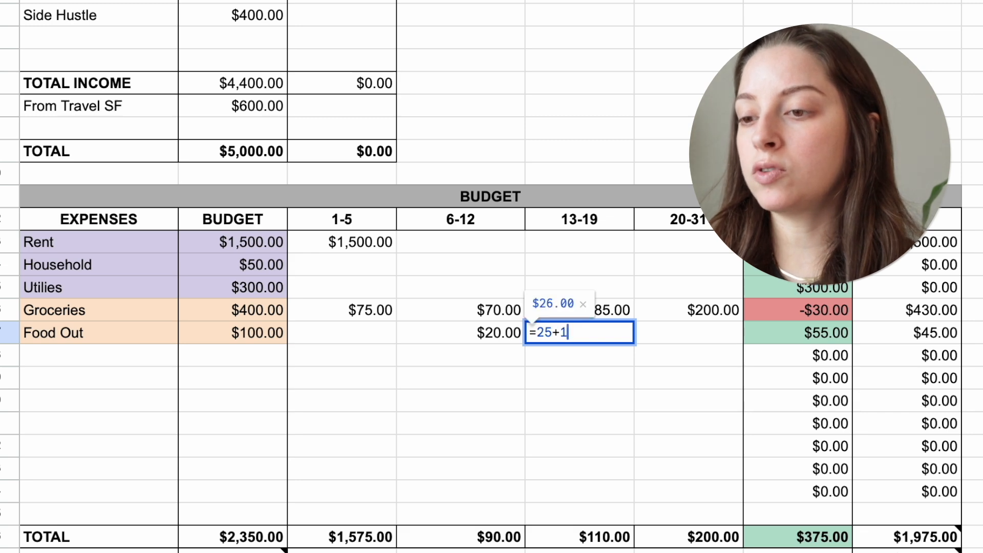
type("2")
key("Return")
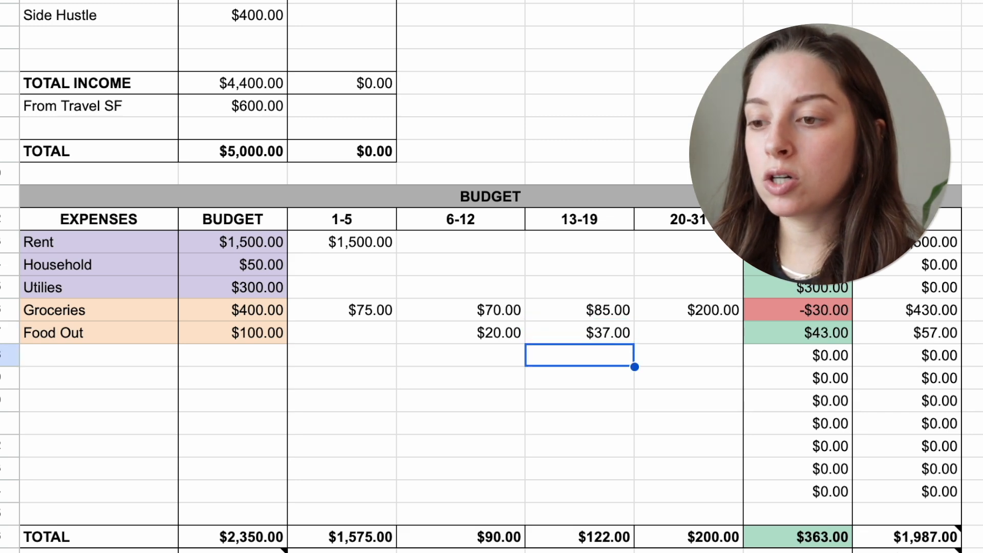
left_click(608, 337)
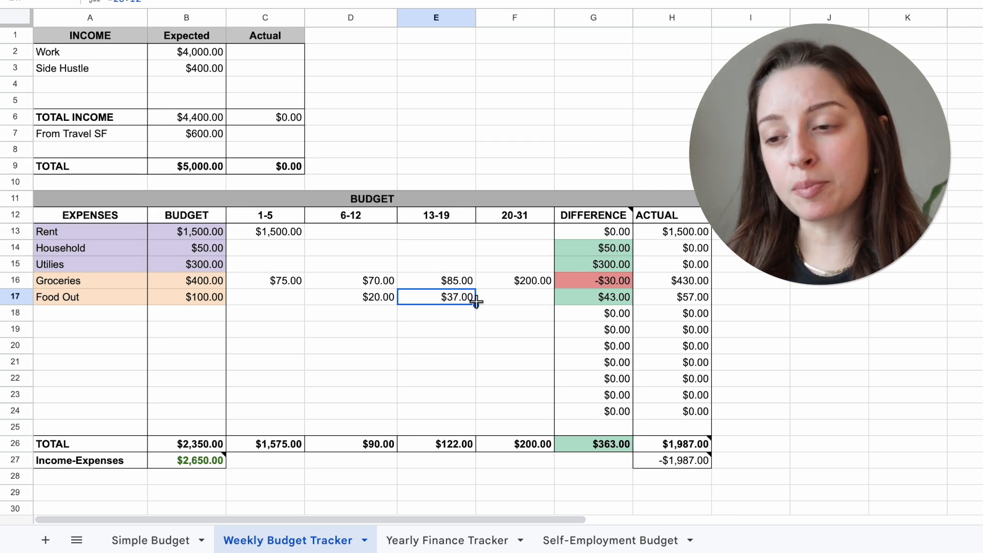
Fill the Rent row with 0 in the 6-12, 13-19 and 20-31 columns
left_click(349, 236)
type("0")
key("Tab")
type("0")
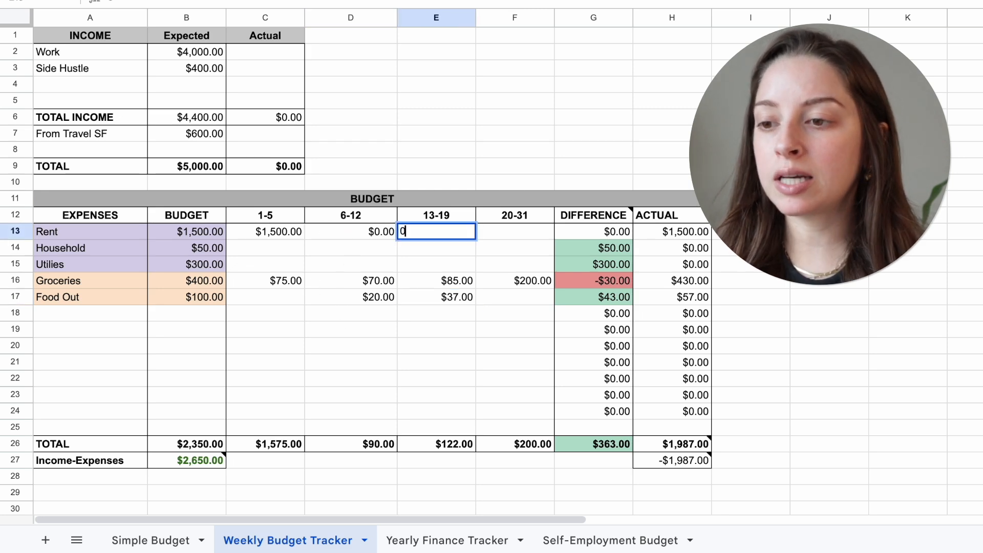
key("Tab")
type("0")
key("Return")
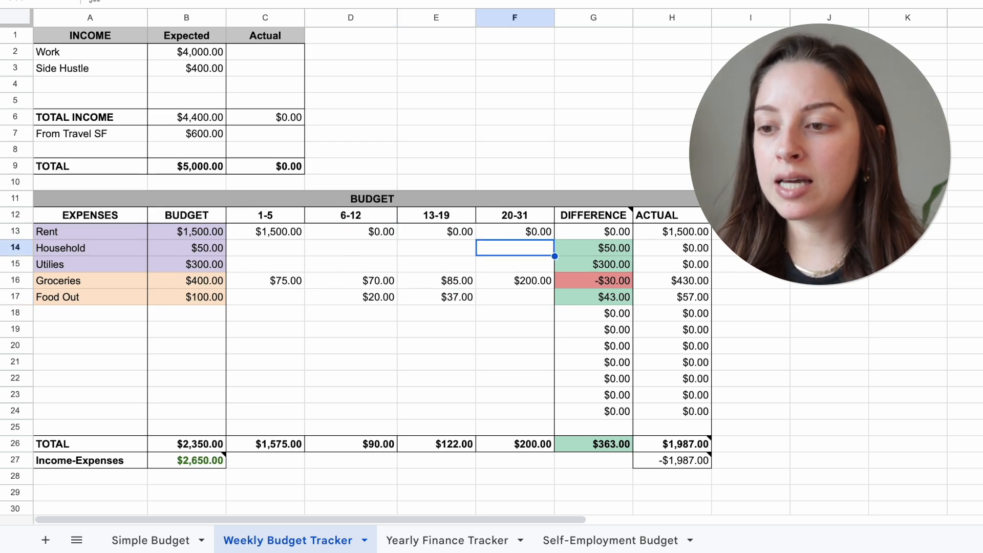
Enter 0 for Household in the 1-5 column
left_click(277, 248)
type("0")
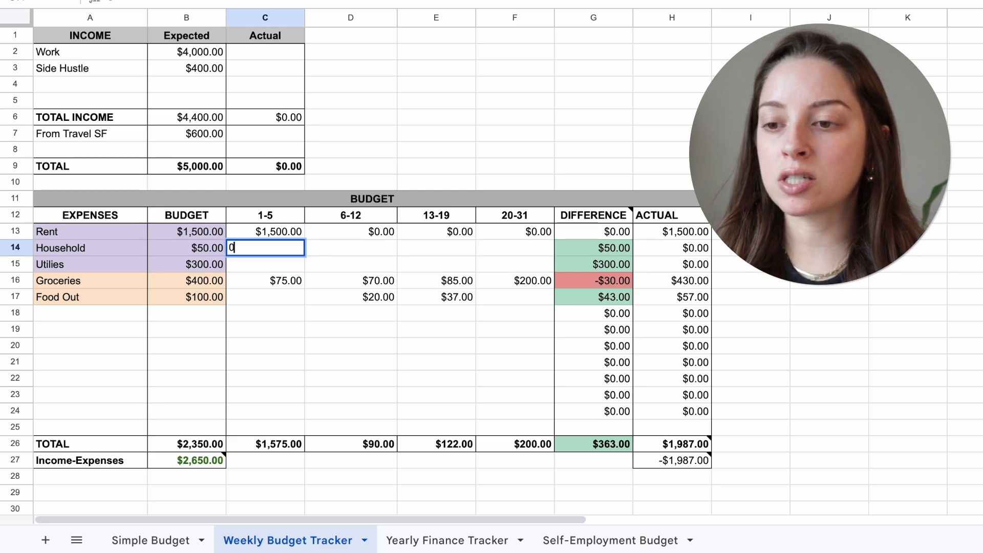
key("Tab")
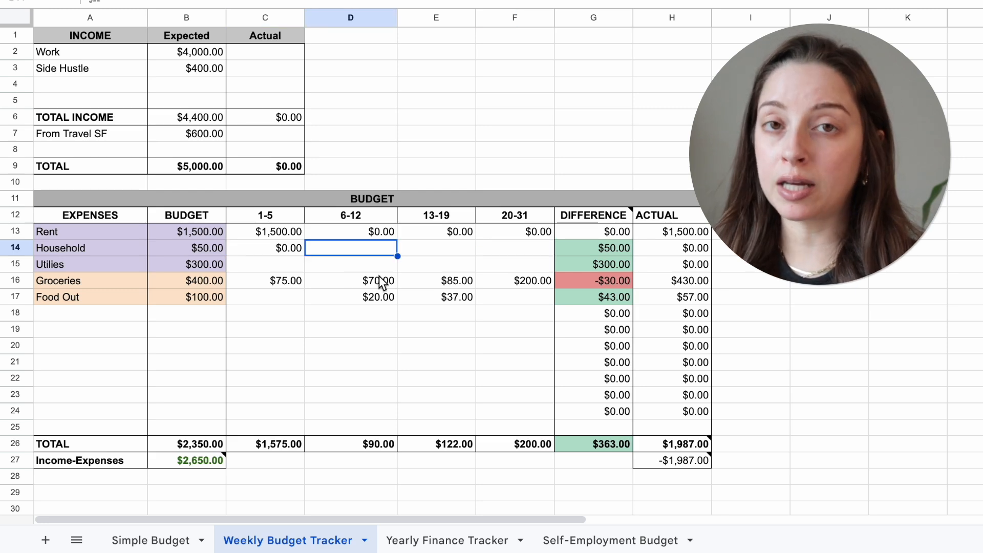